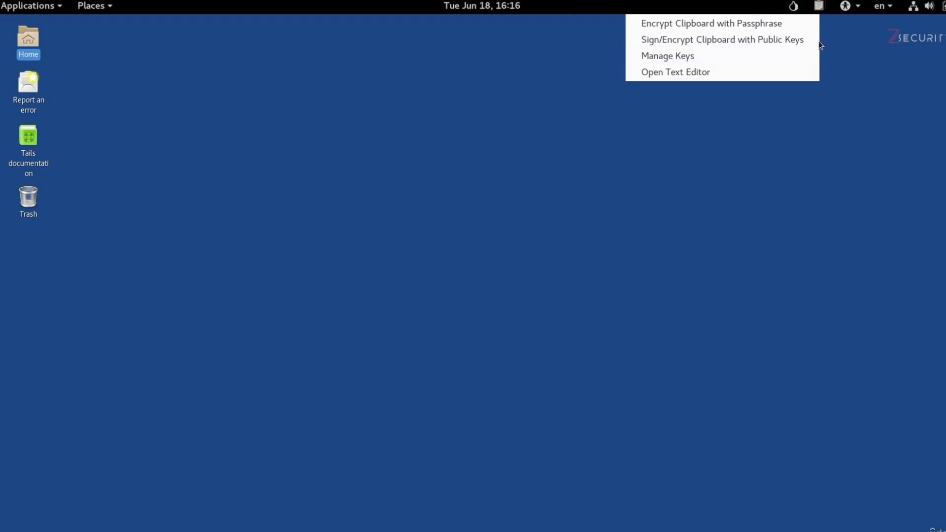
Step: Dismiss the OpenPGP Applet clipboard menu by clicking on the empty desktop
click(384, 357)
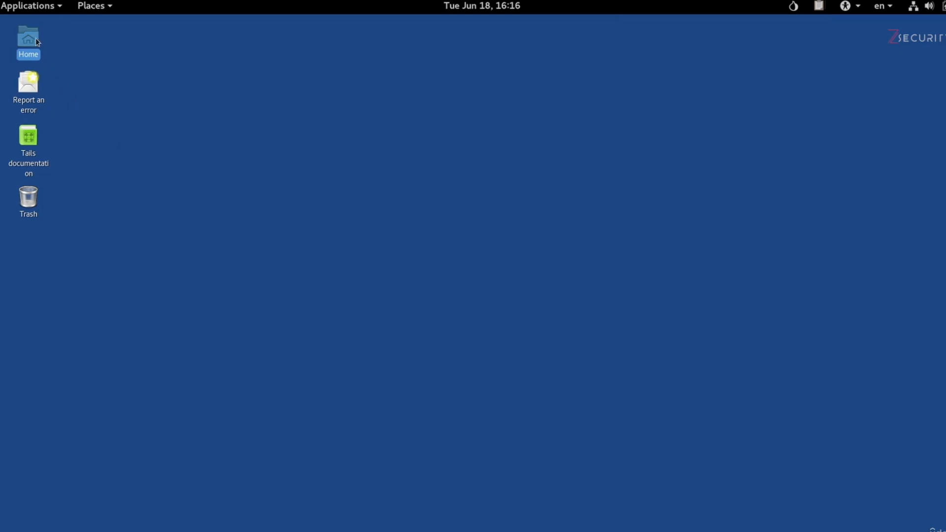
Step: Launch Passwords and Keys from Utilities and display the GnuPG keys collection
click(30, 6)
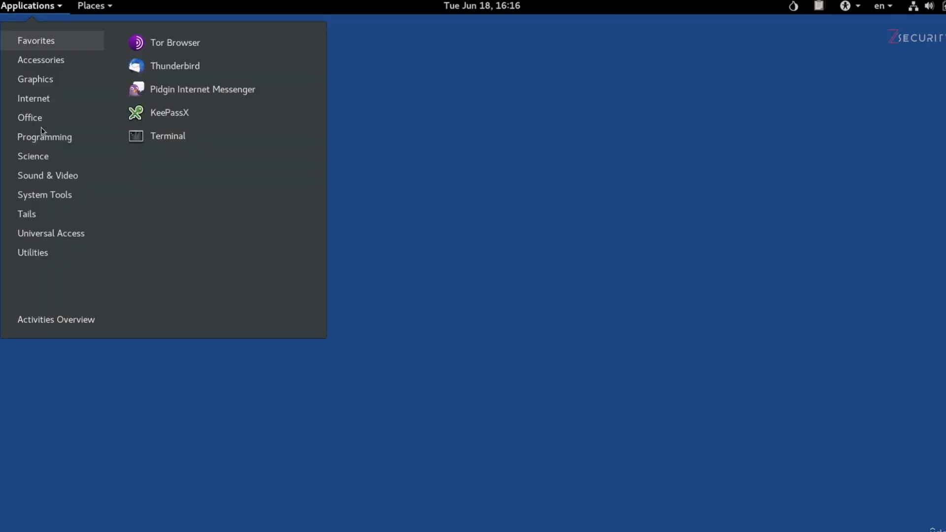
mouse_move(63, 255)
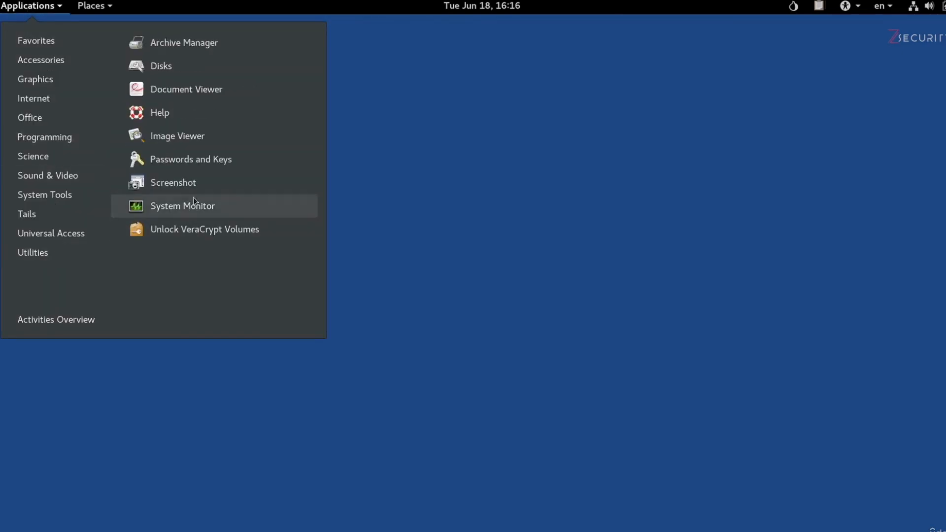
click(246, 158)
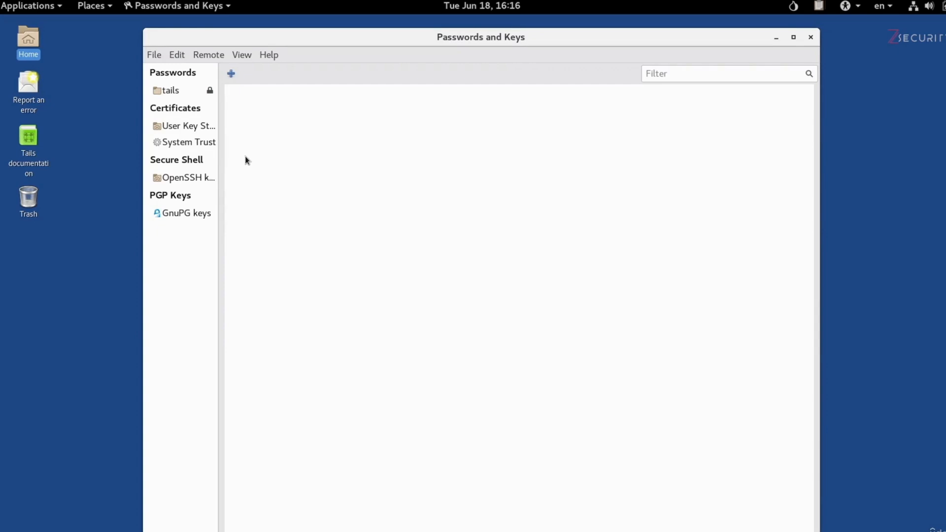
click(188, 216)
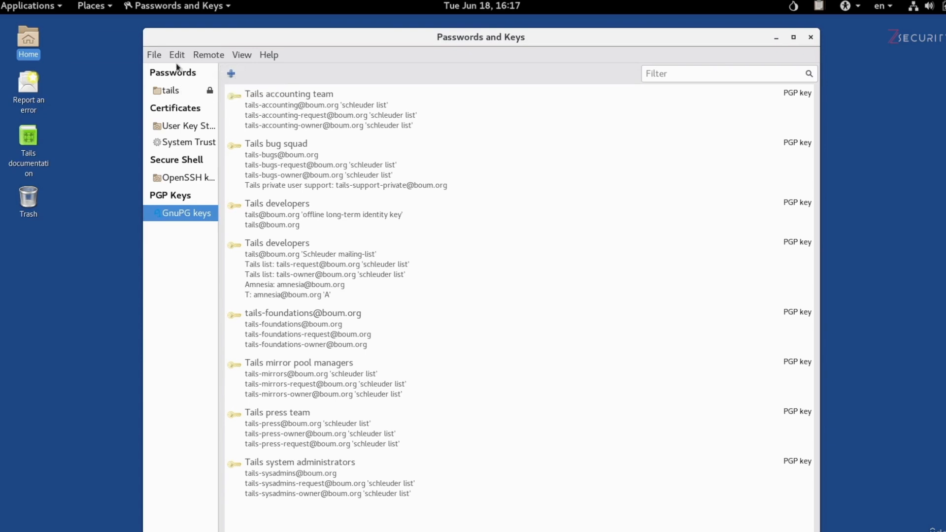
click(159, 55)
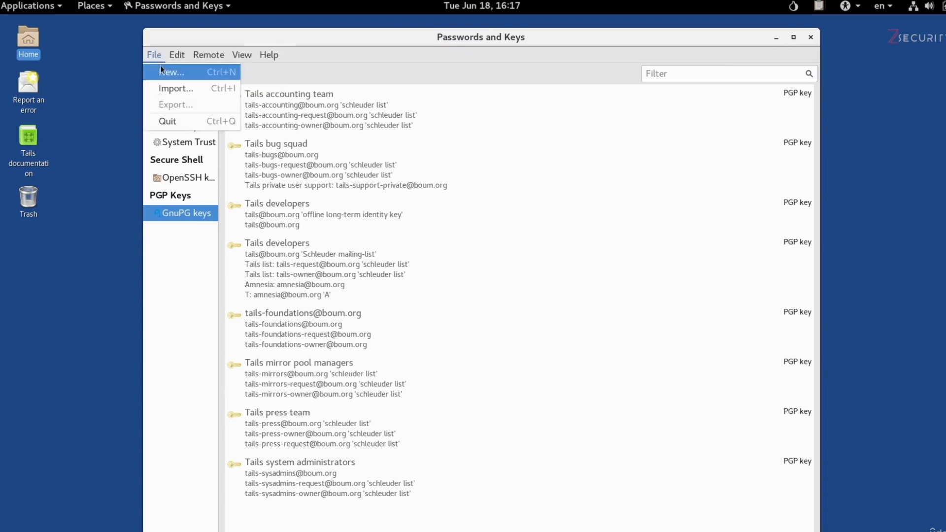
Step: Start a new PGP Key with the owner's full name and e-mail address, showing advanced options
click(159, 71)
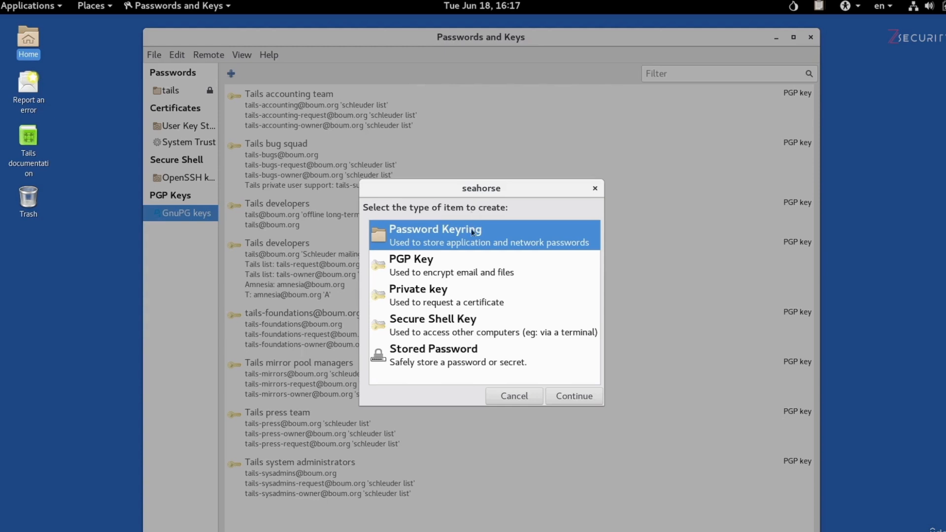
click(467, 265)
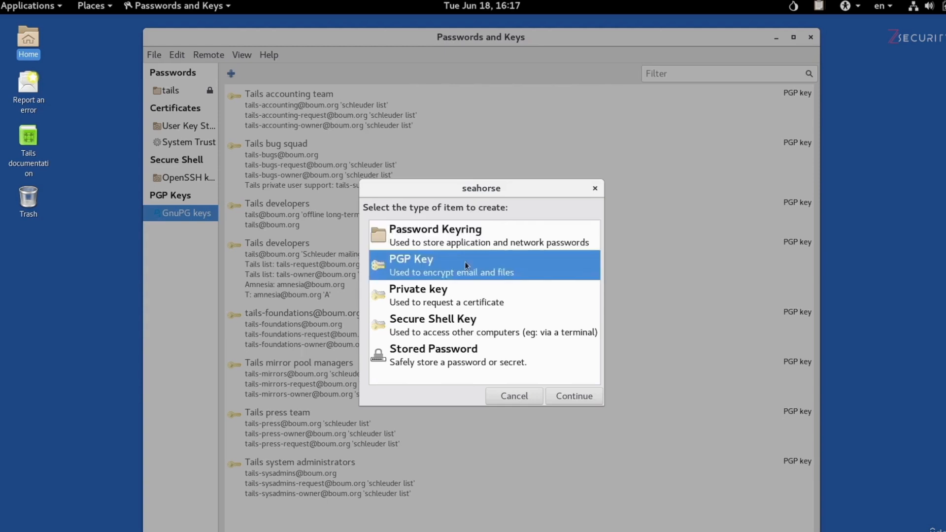
click(573, 399)
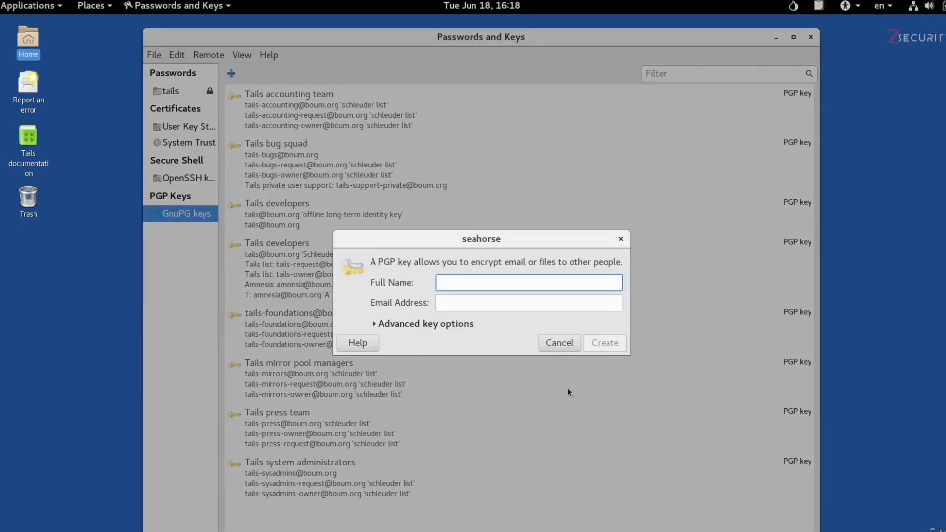
text(John Wick)
key(Tab)
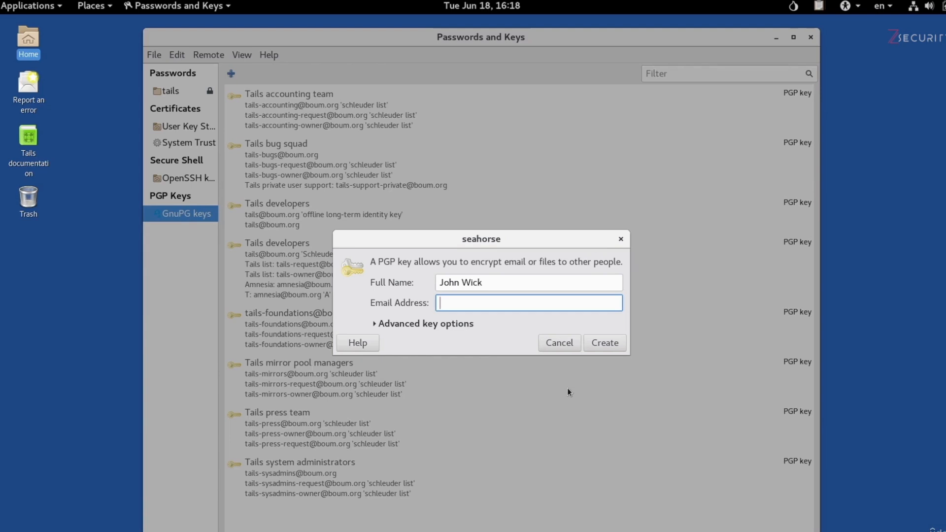
click(448, 325)
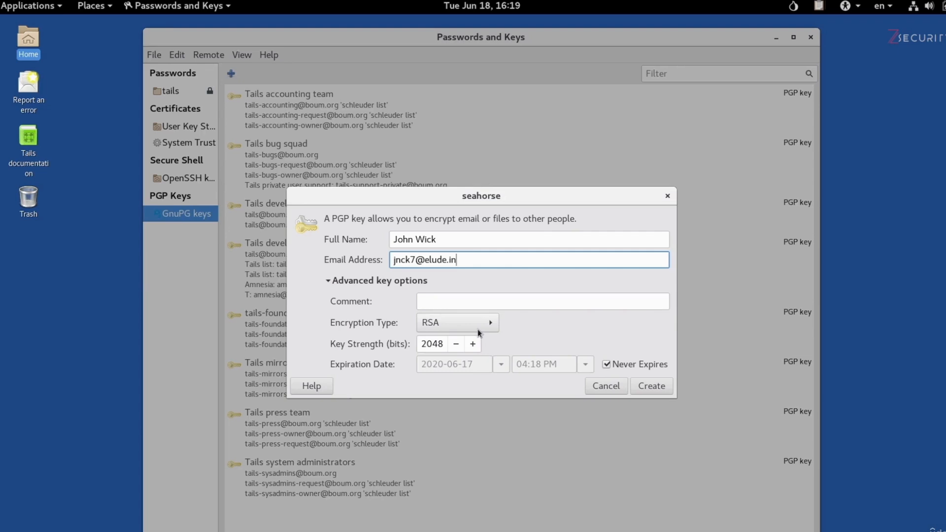
Step: Change the key strength from 2048 to 4096 bits and create the key
click(427, 343)
double_click(427, 344)
text(4096)
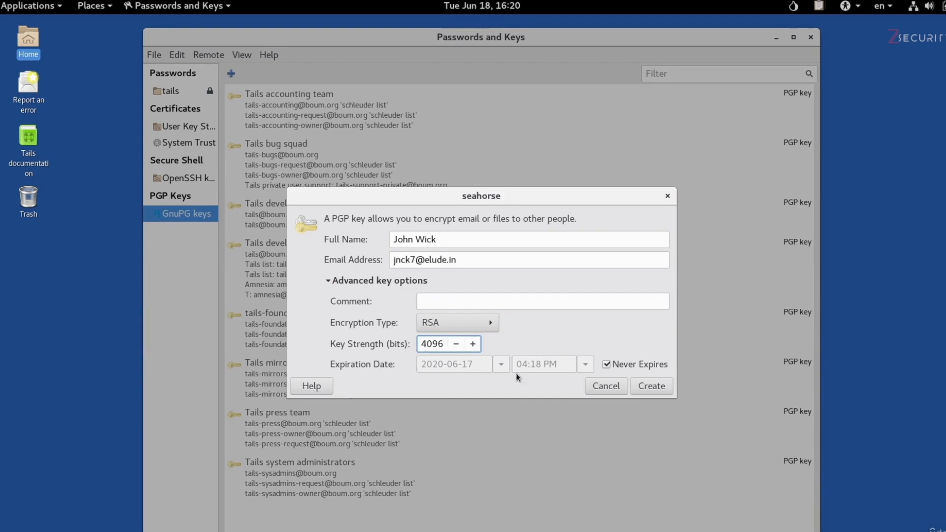
click(663, 387)
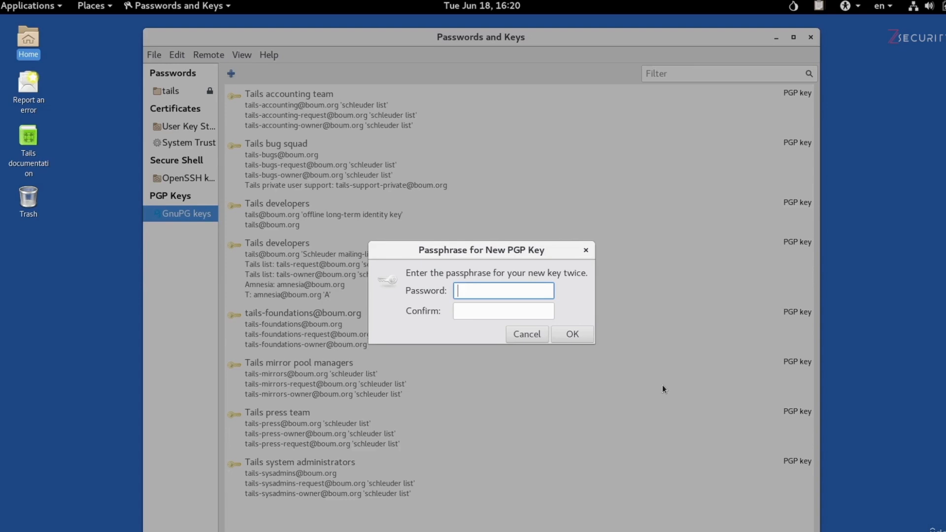
Step: Enter and confirm the new key's passphrase to finish generating it
text(***************)
key(Tab)
text(***************)
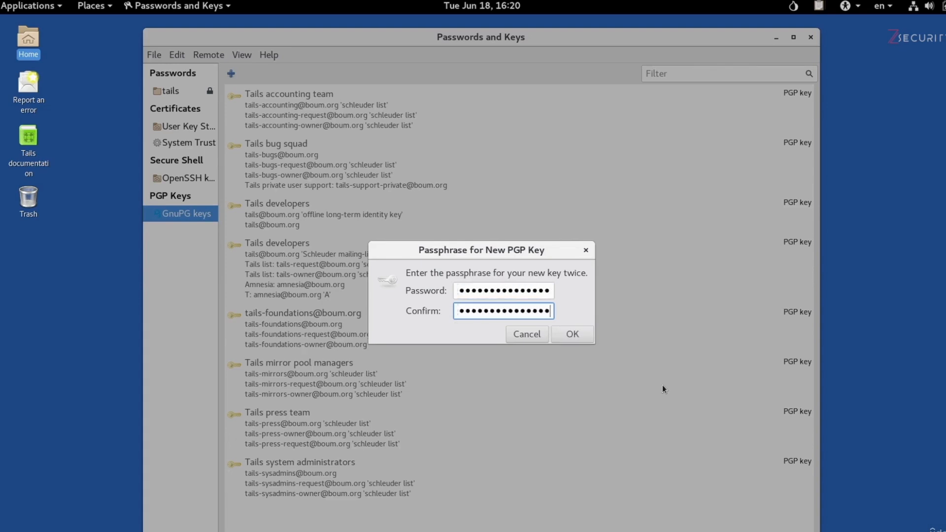
click(582, 335)
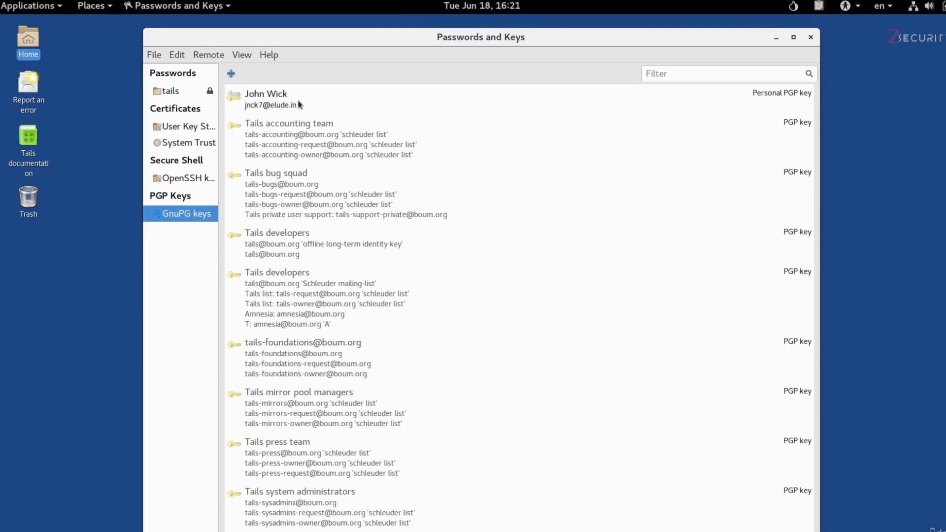
click(247, 103)
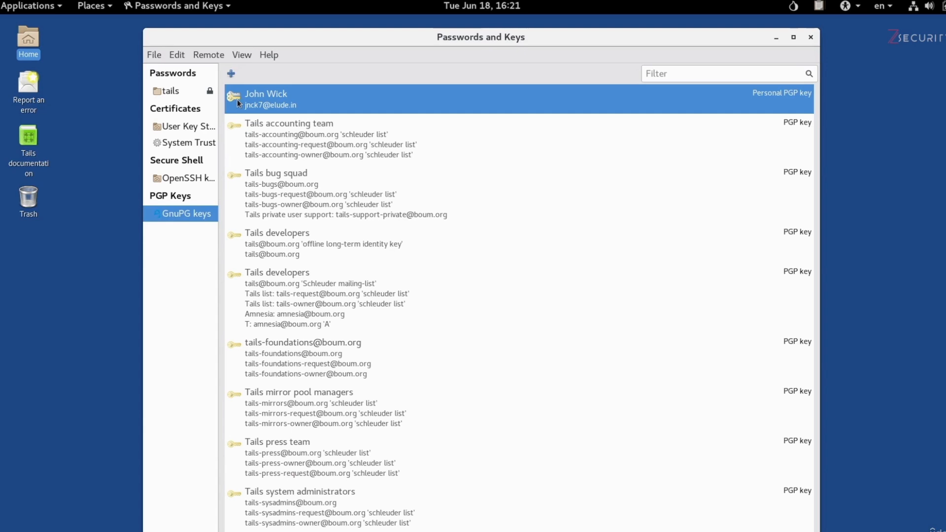
key(Down)
key(Down)
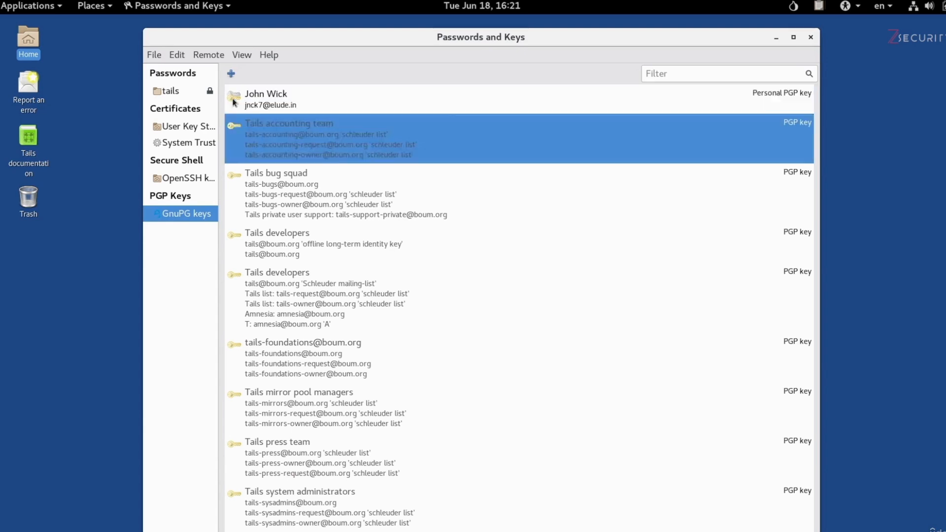
key(Down)
key(Down)
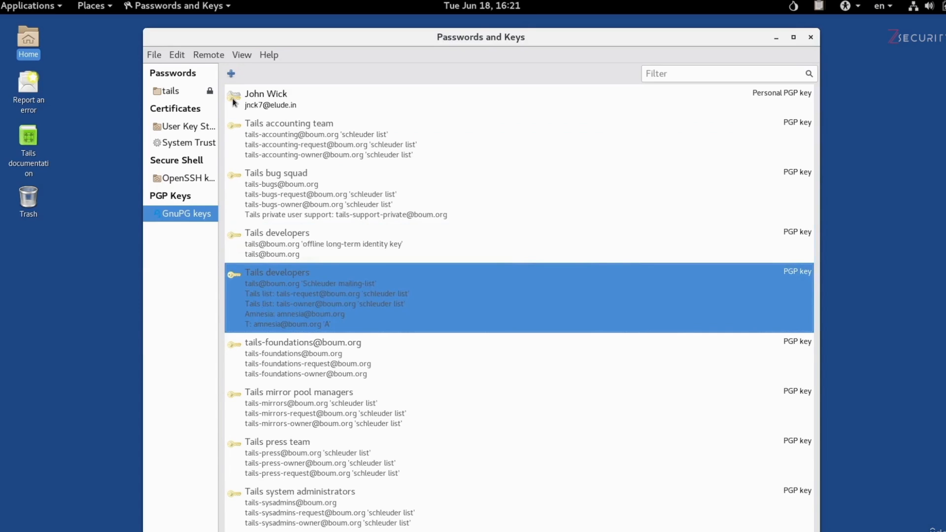
key(Down)
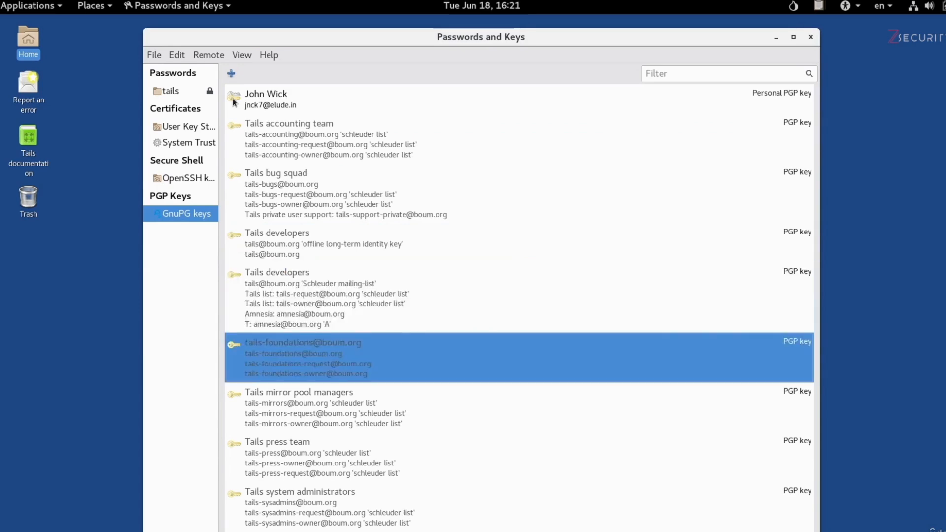
key(Down)
key(Down)
key(Down)
key(Up)
key(Up)
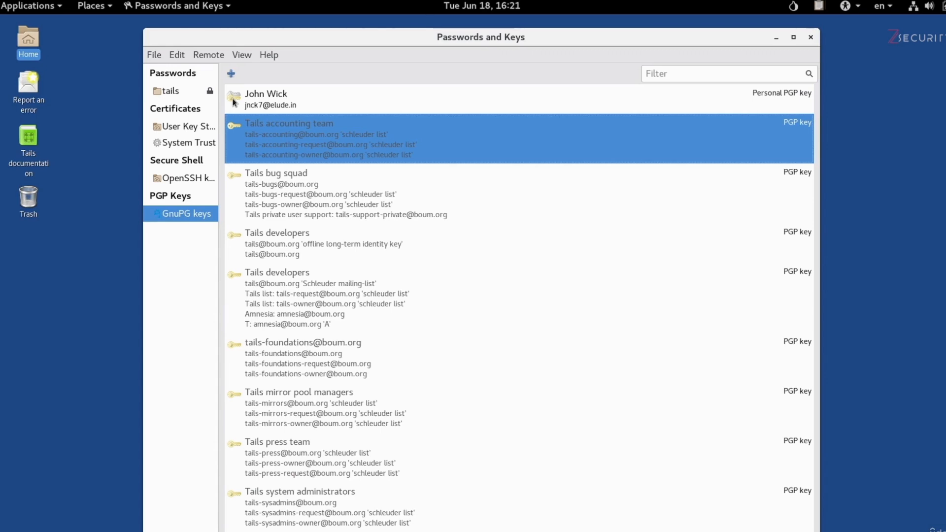
key(Down)
key(Down)
key(Down)
key(Up)
key(Up)
key(Up)
key(Up)
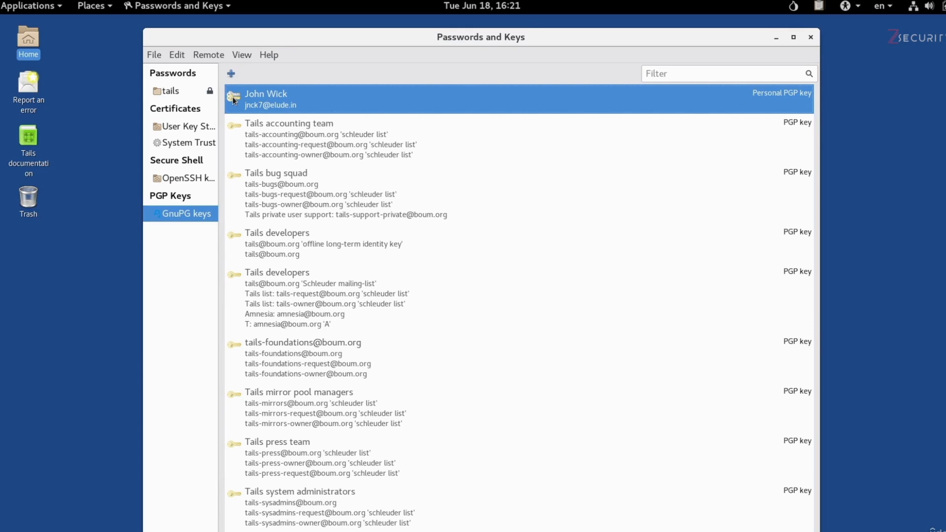
Step: Open the new key's Properties and highlight its e-mail address and key ID
right_click(233, 100)
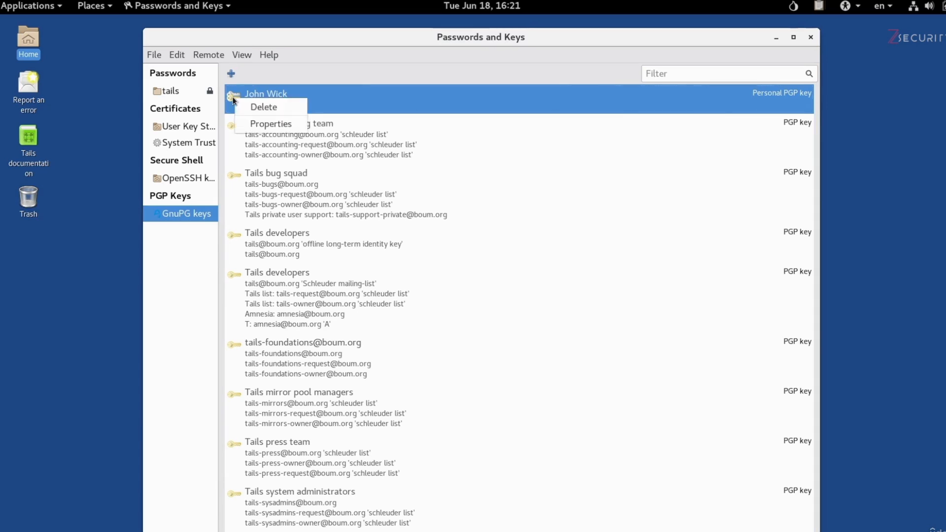
click(244, 125)
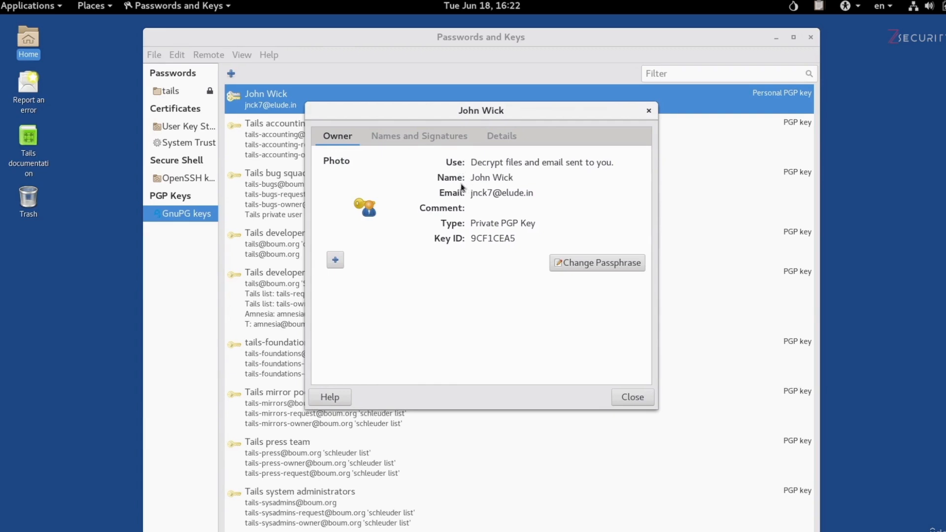
drag(472, 193, 539, 194)
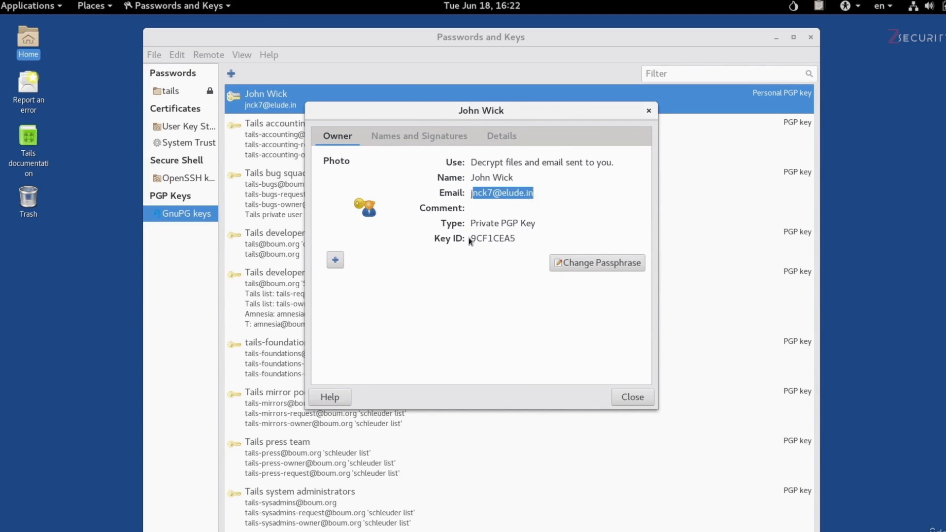
drag(476, 237, 519, 237)
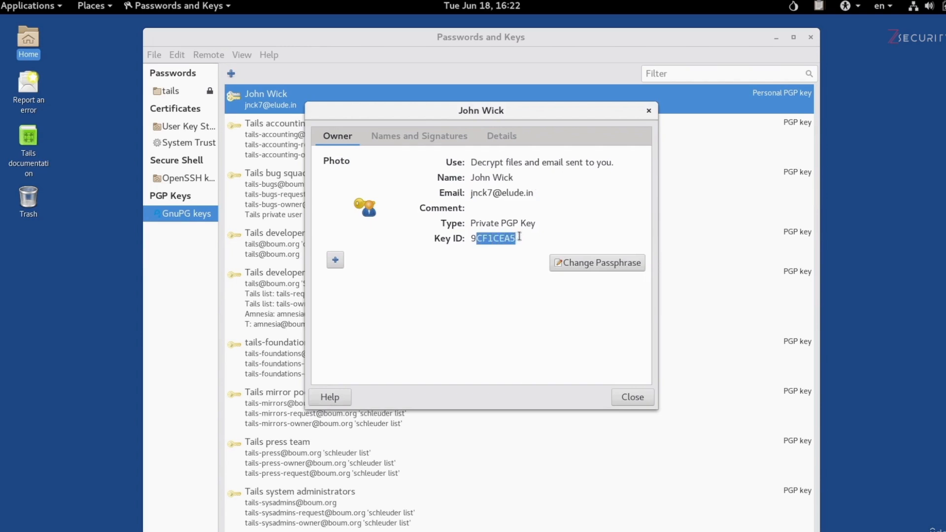
click(489, 137)
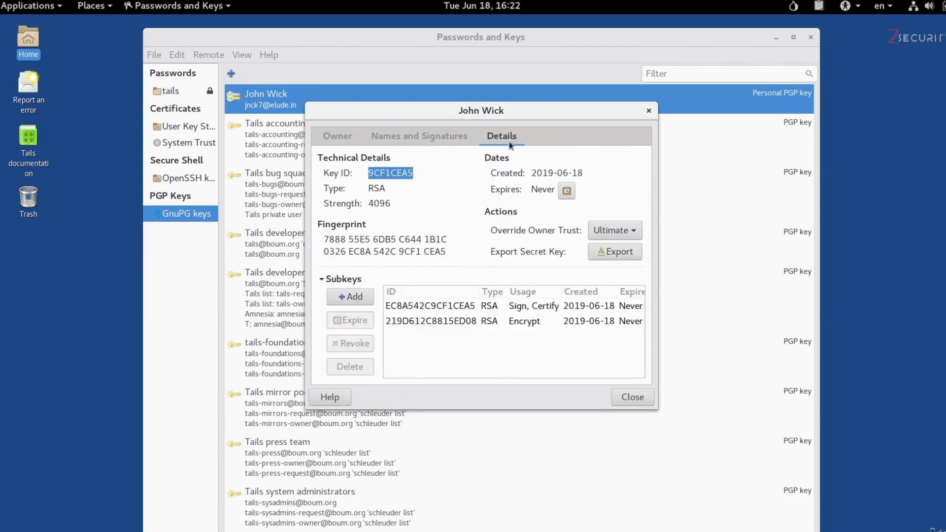
Step: Highlight the new key's fingerprint on the Details tab
drag(323, 239, 445, 253)
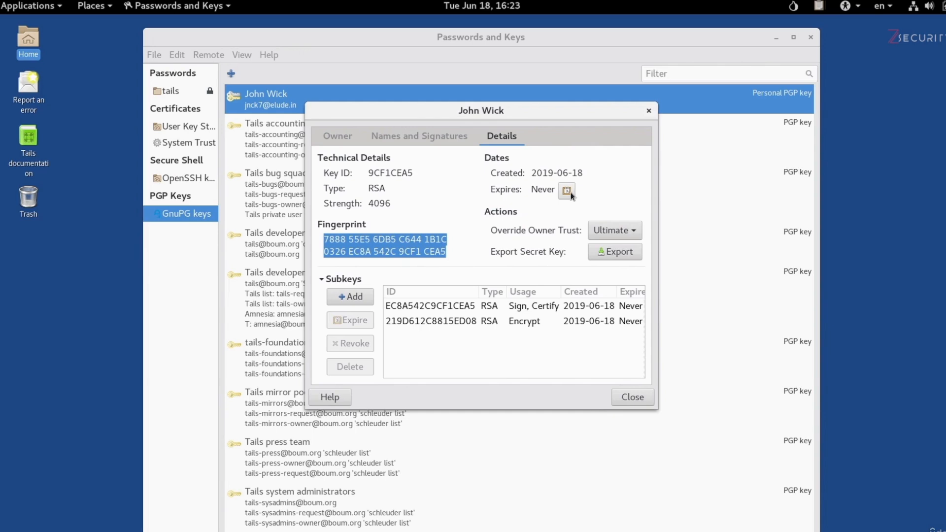
Step: View the key's names and signatures, then return to the GnuPG keys list
click(425, 141)
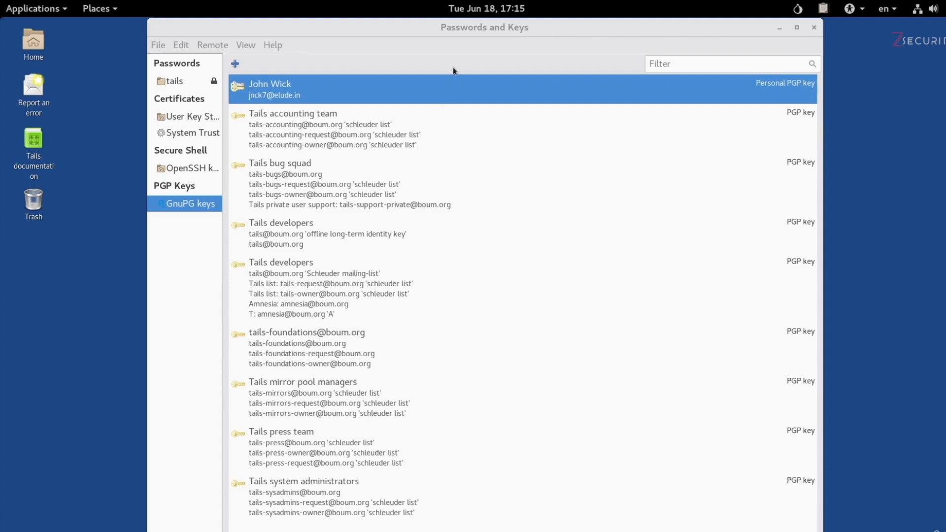
click(446, 33)
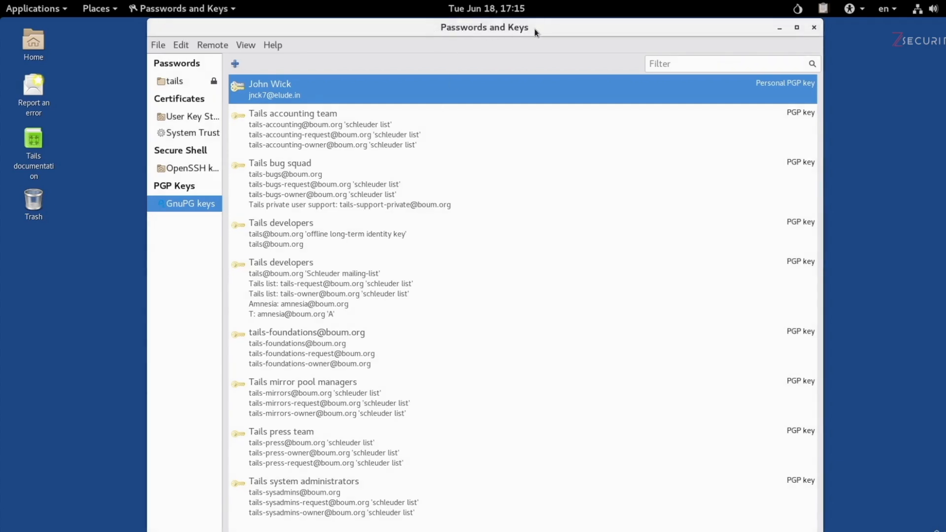
Step: Open and dismiss the Applications menu, then open Passwords and Keys' File menu
click(57, 14)
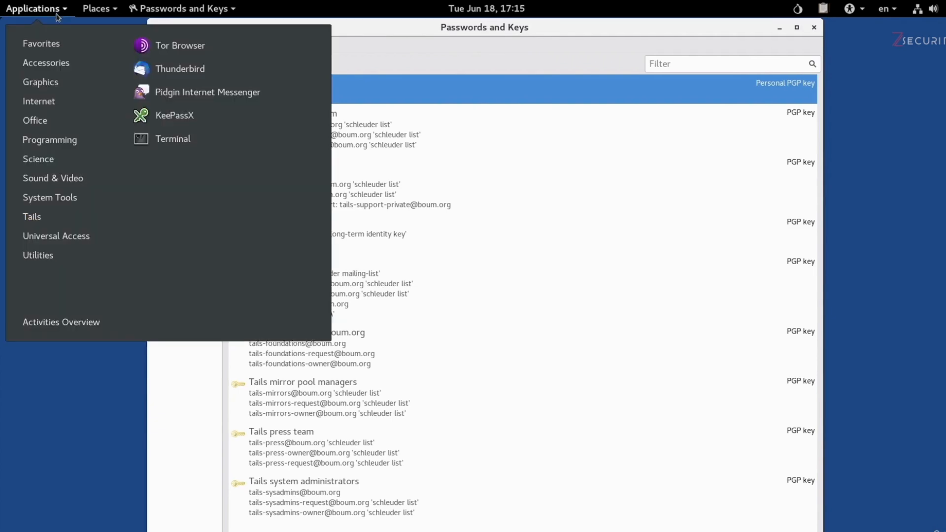
mouse_move(51, 255)
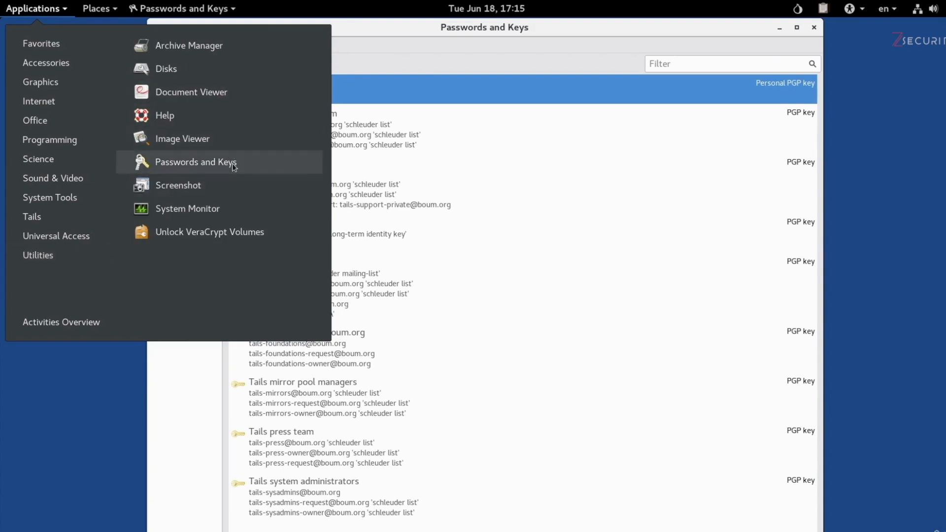
click(532, 60)
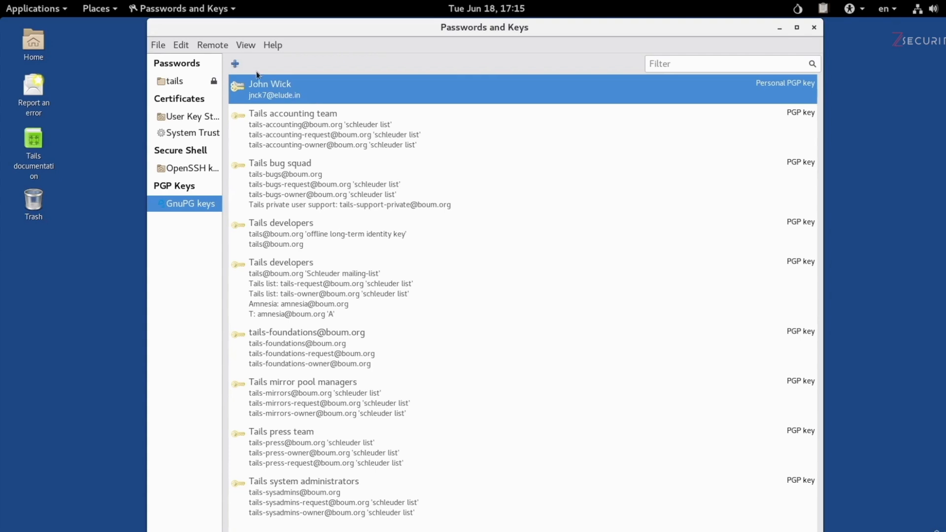
click(157, 47)
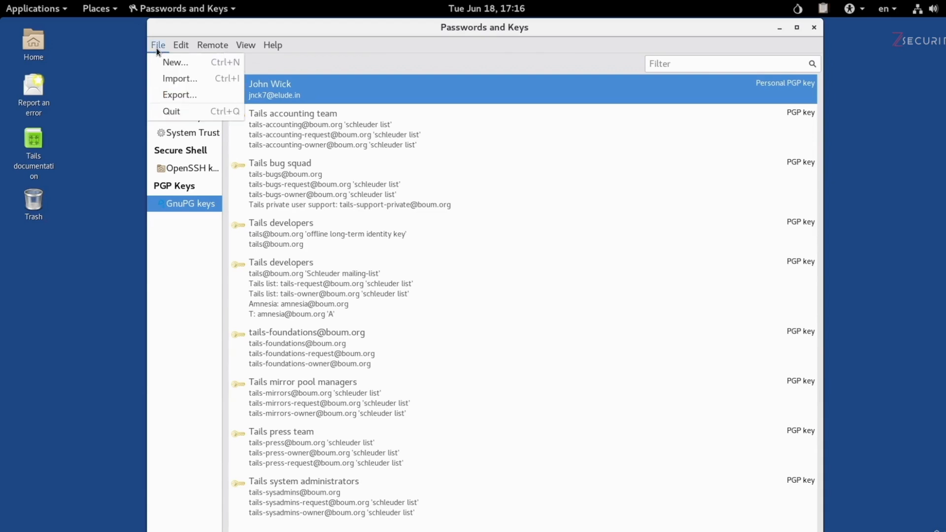
Step: Export the personal key as an Armored PGP keys .asc file into the Tor Browser folder
click(173, 96)
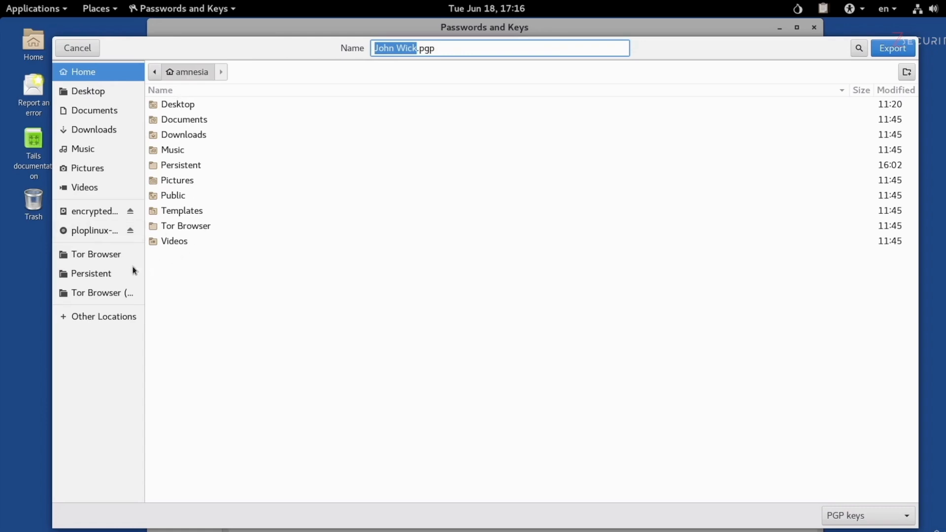
click(114, 261)
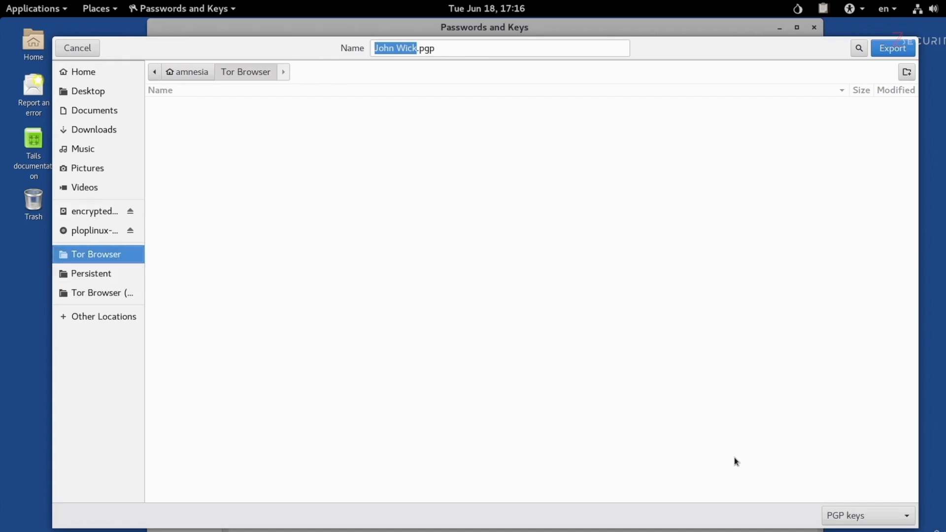
click(848, 522)
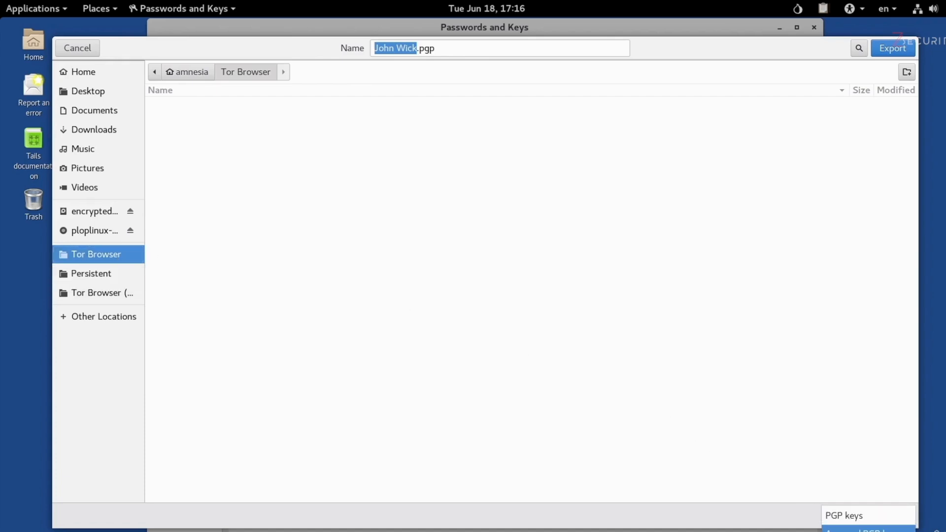
click(858, 529)
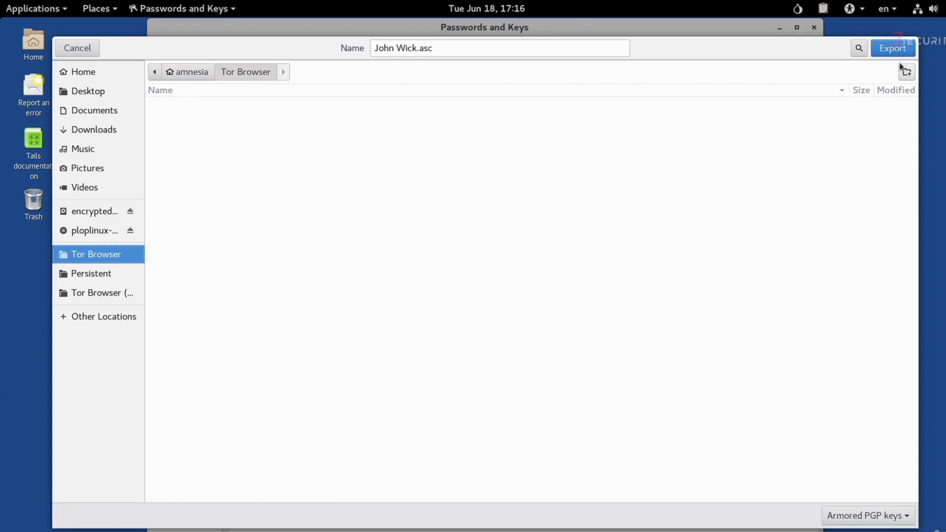
click(896, 49)
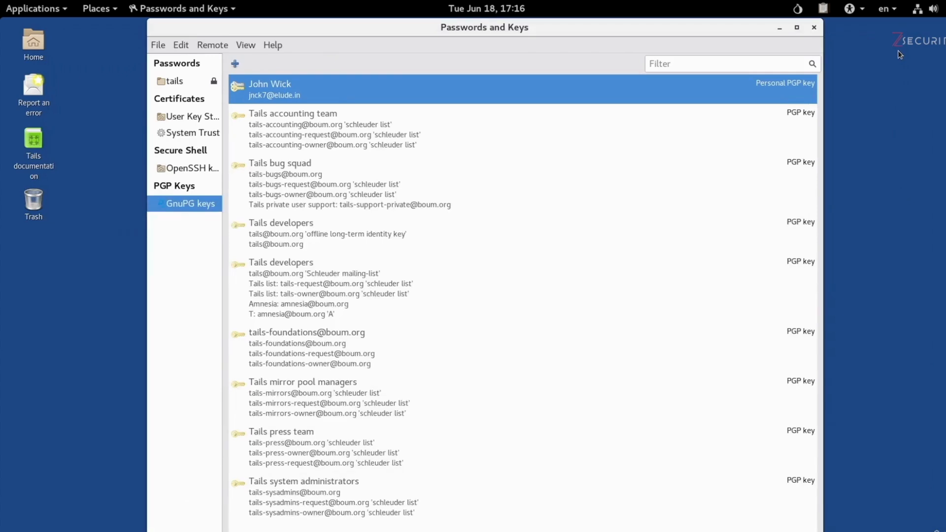
Step: Open the Home folder and select John Wick.asc in the Tor Browser folder
click(34, 46)
double_click(34, 47)
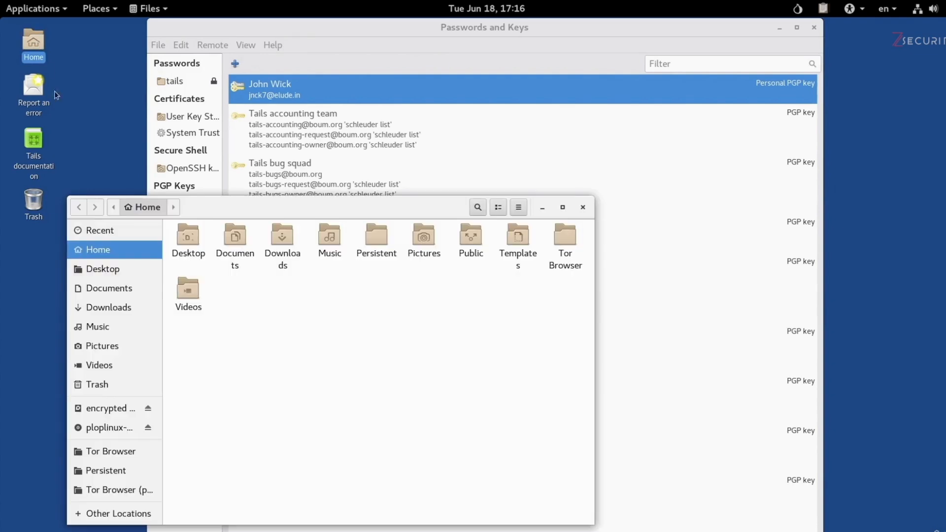
click(130, 457)
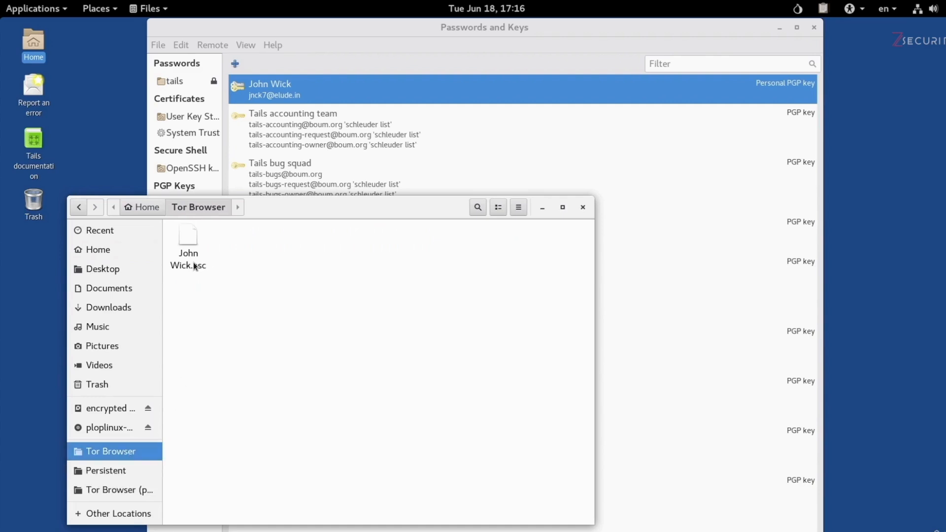
click(192, 263)
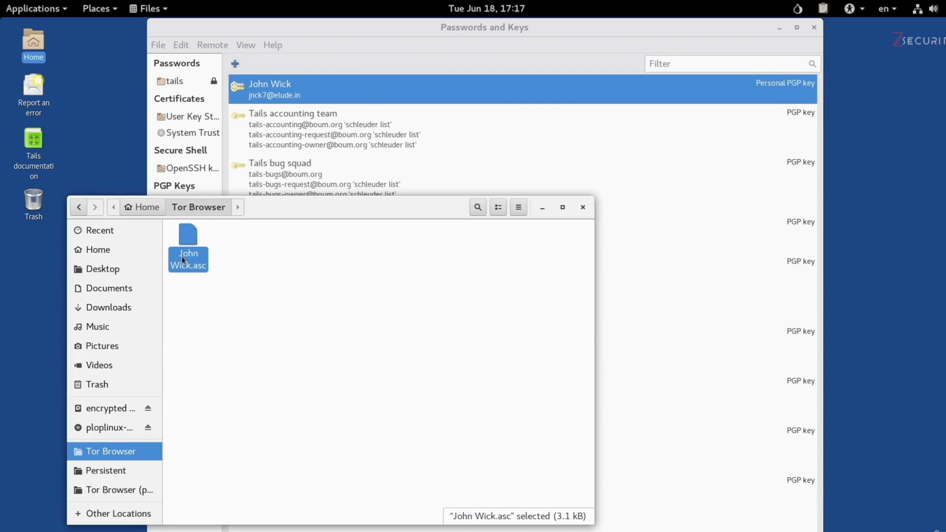
Step: Choose Text Editor from all applications to open John Wick.asc
right_click(182, 259)
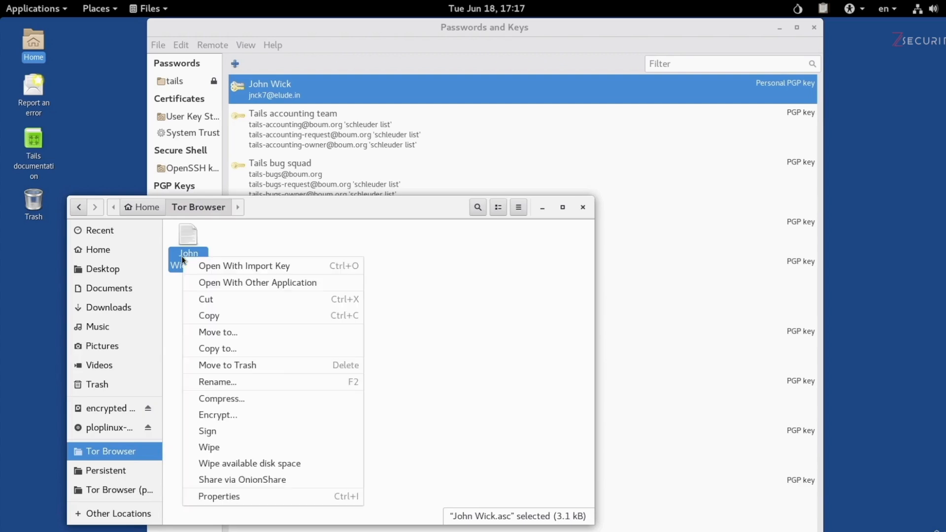
click(229, 283)
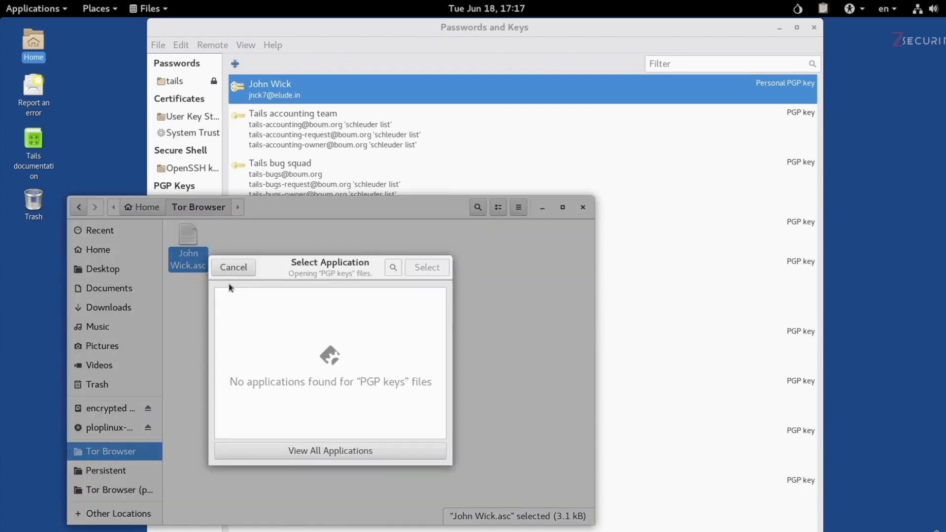
click(384, 452)
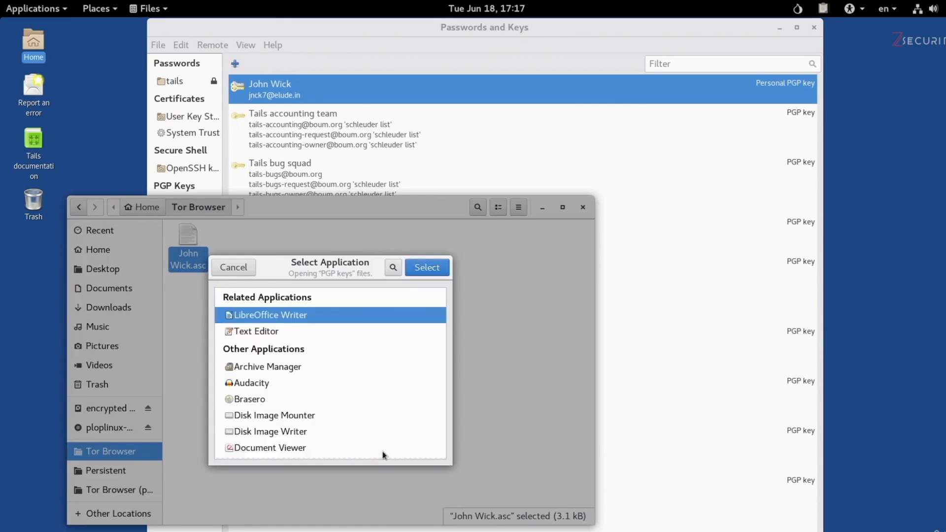
click(266, 333)
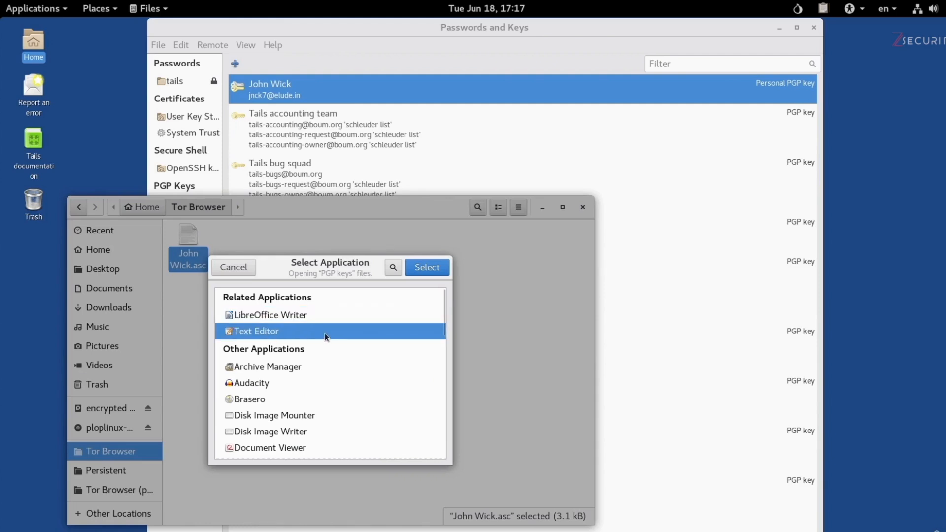
Step: Open the key file in Text Editor and copy the entire armored public key block
click(419, 267)
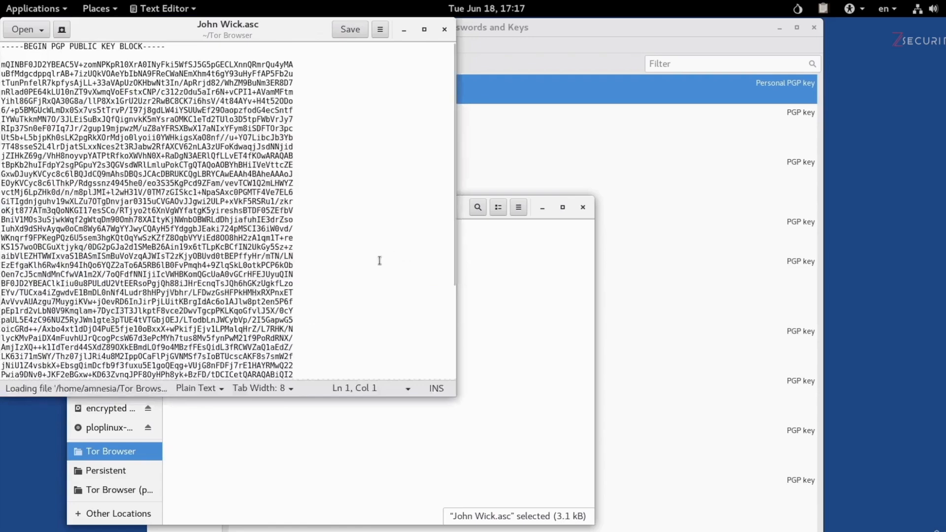
scroll(375, 289, down, 5)
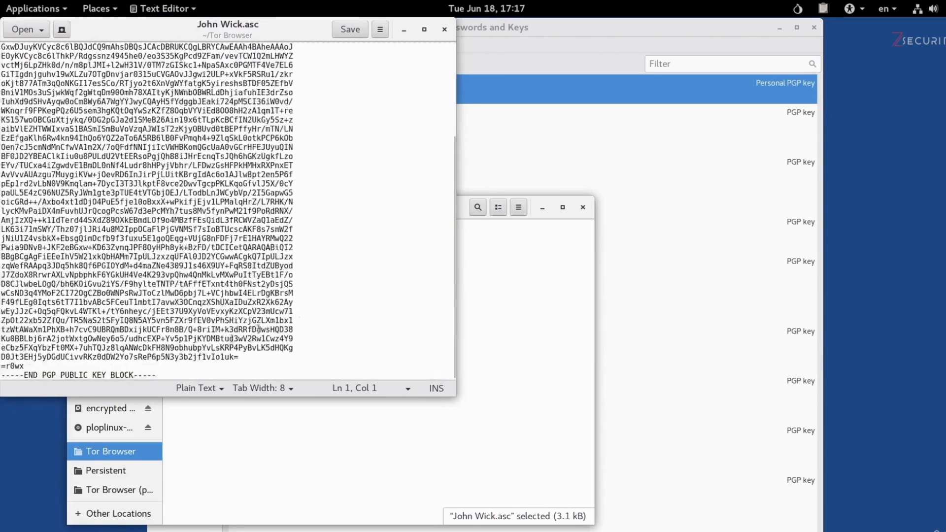
drag(181, 373, 1, 37)
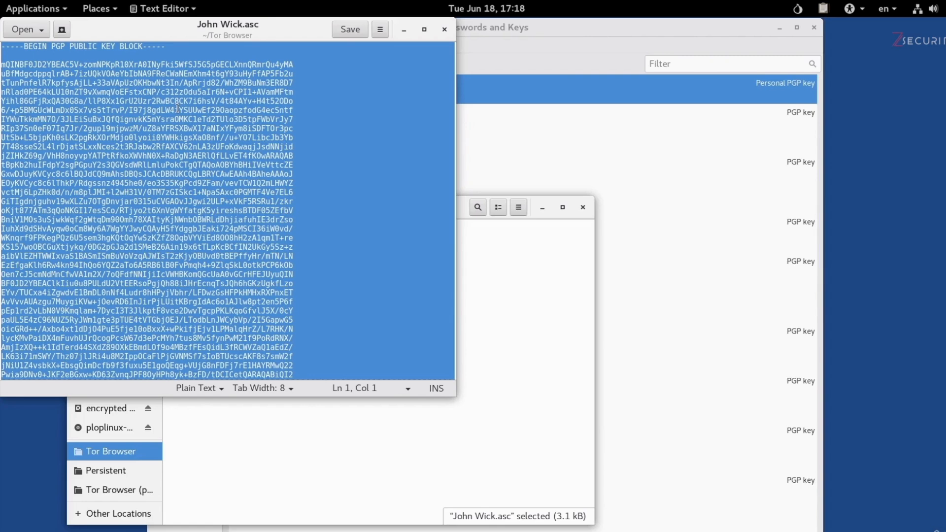
right_click(177, 242)
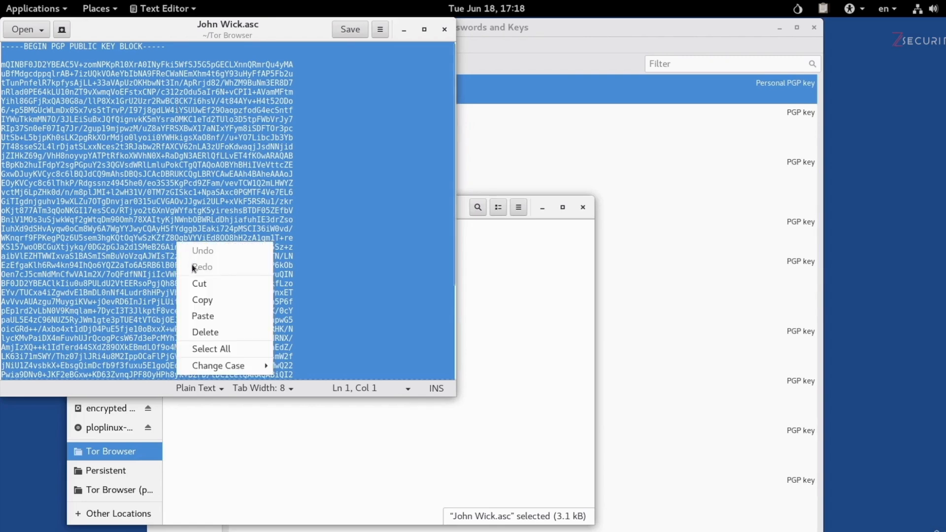
click(203, 299)
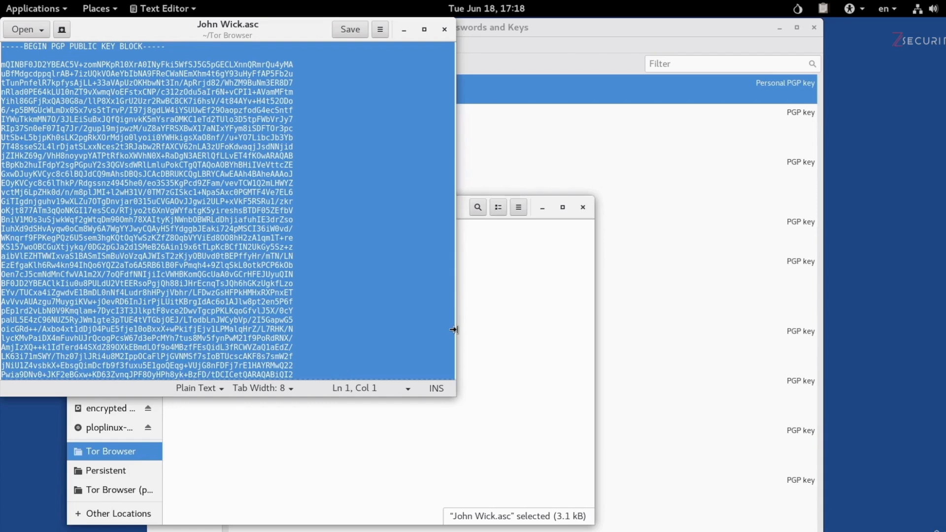
click(507, 309)
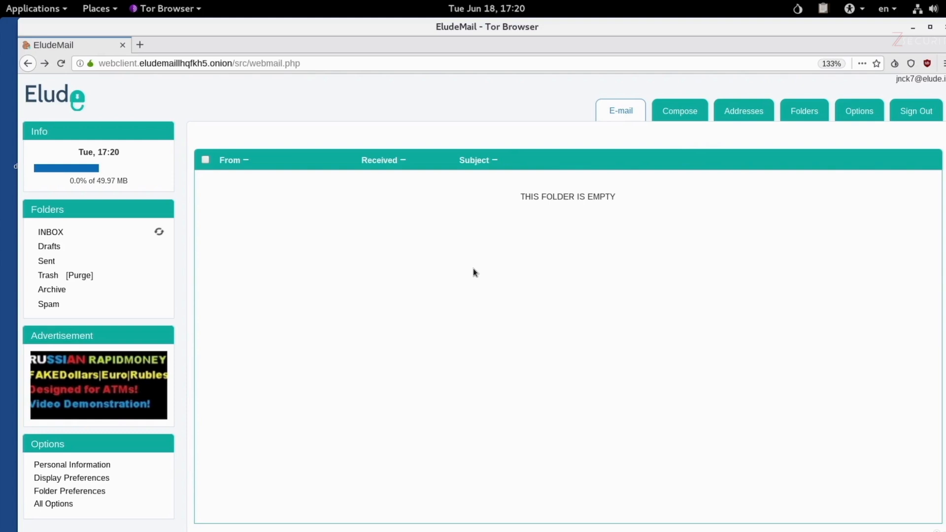
Step: Start a new email to the recipient's address with subject 'My pgp key'
click(675, 117)
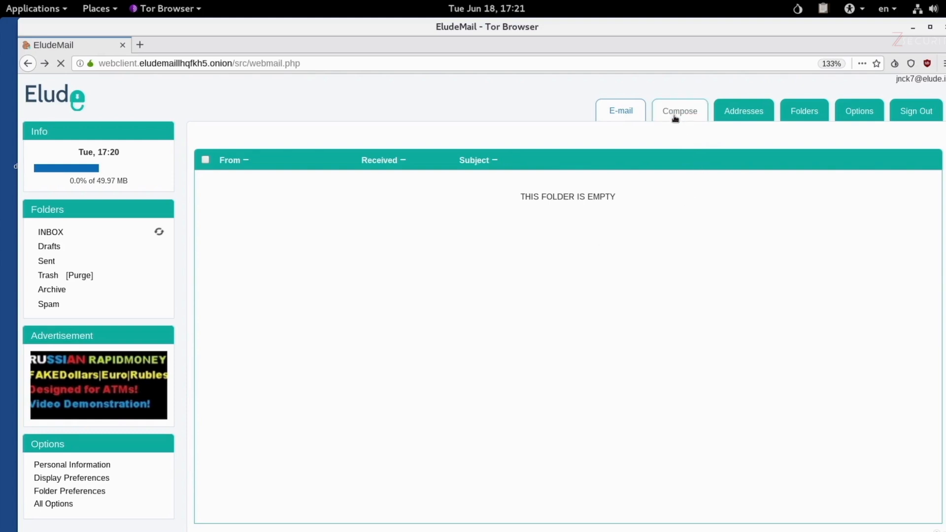
click(460, 173)
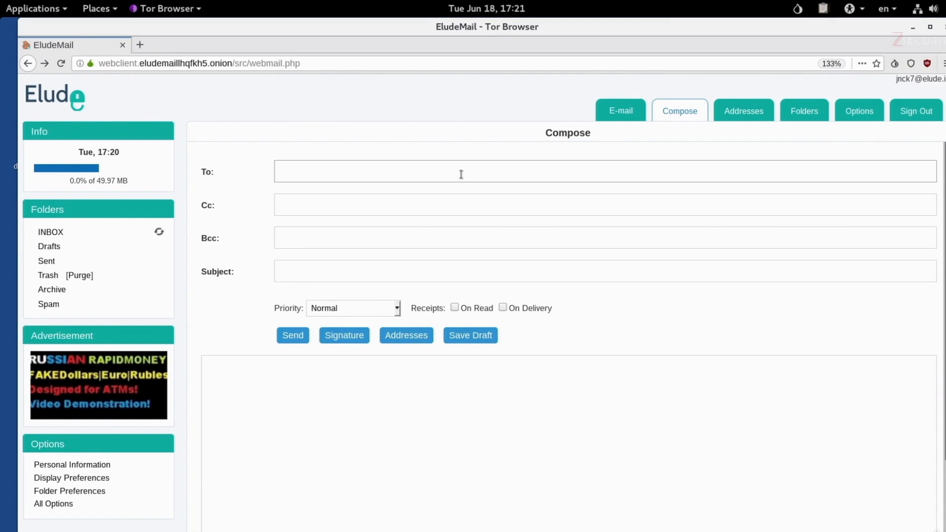
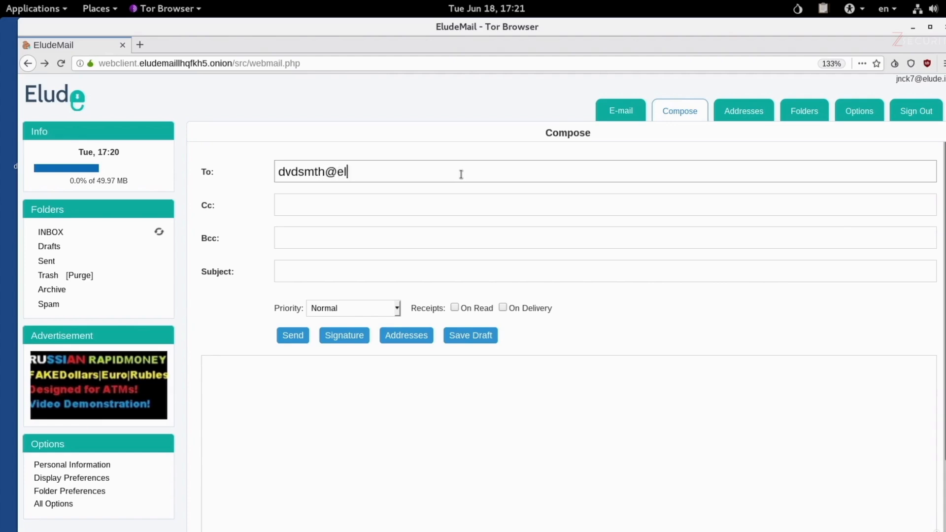
key(Tab)
key(Tab)
key(Tab)
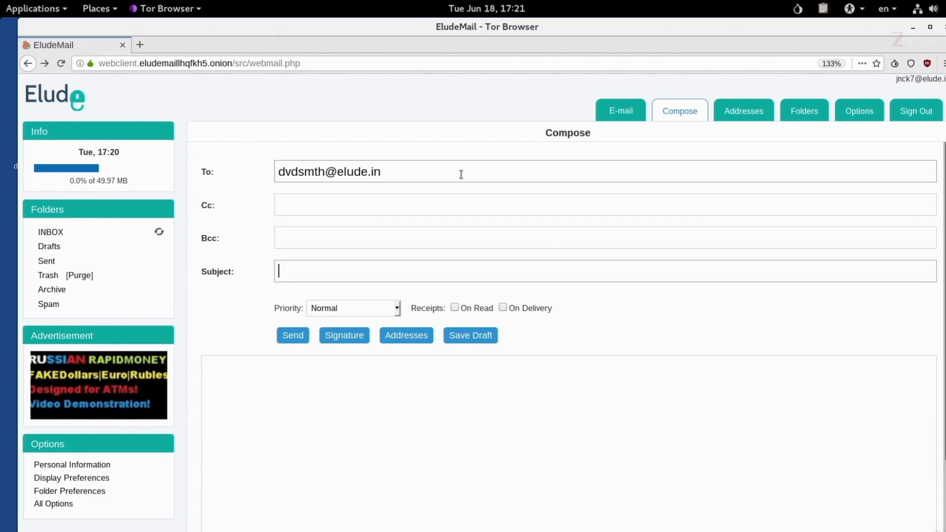
text(My pgp key)
key(Tab)
Step: Write 'Please find my pgp key below' in the body and paste the key block beneath it
click(421, 401)
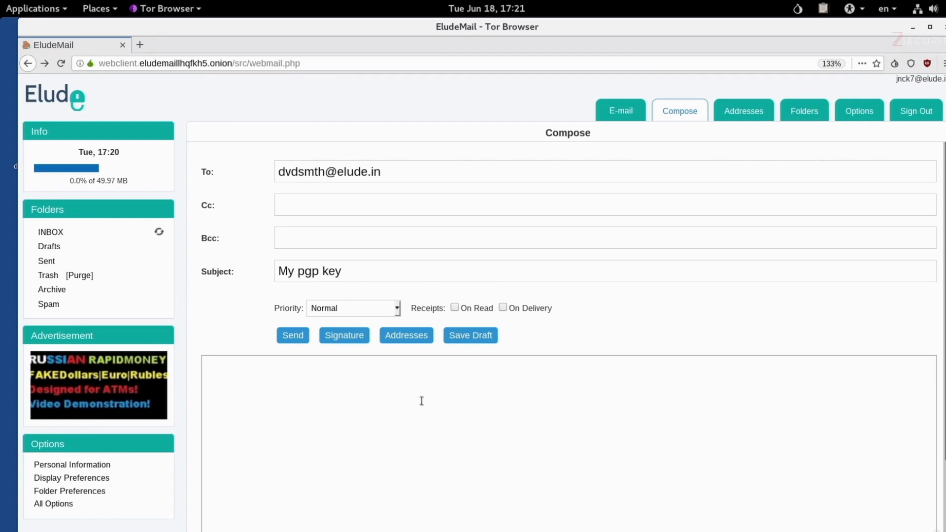
text(Please find my pgp key below)
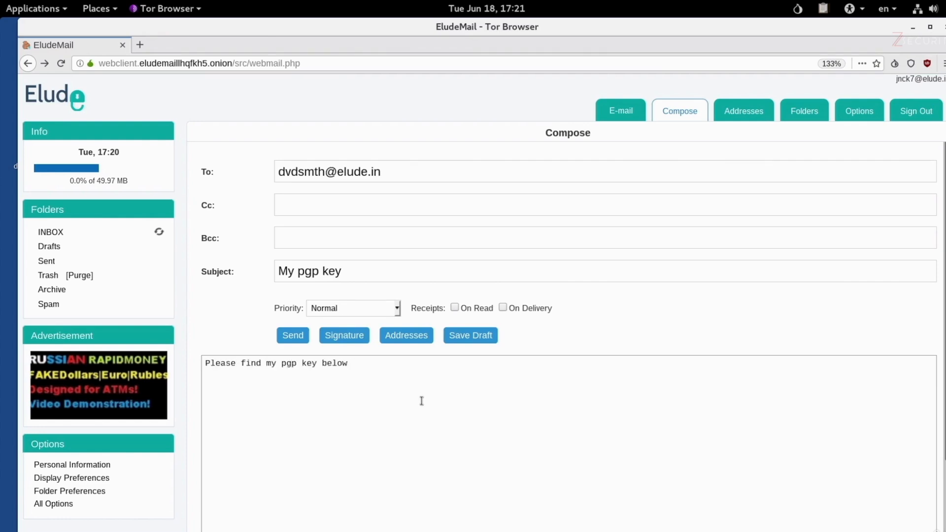
key(ctrl+v)
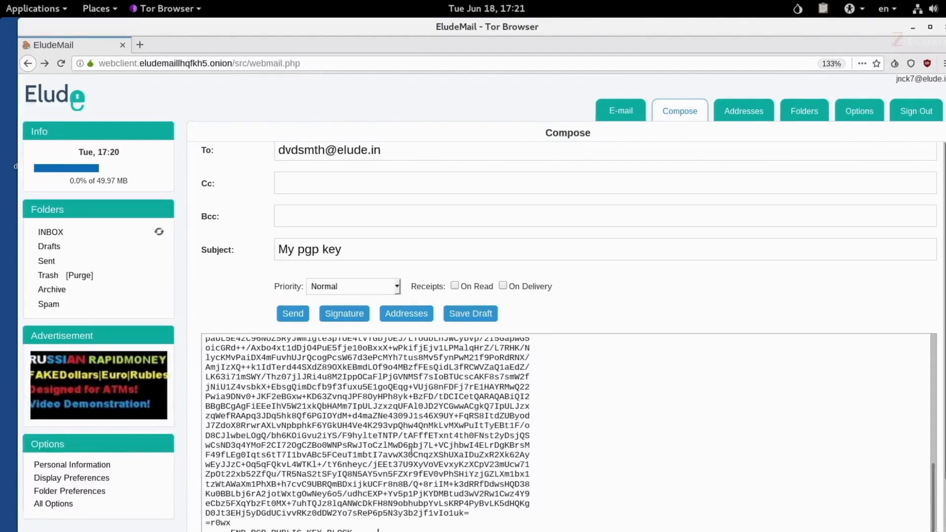
Step: Scroll through the draft to check the note and the pasted public key block
scroll(411, 448, up, 2)
scroll(411, 448, up, 8)
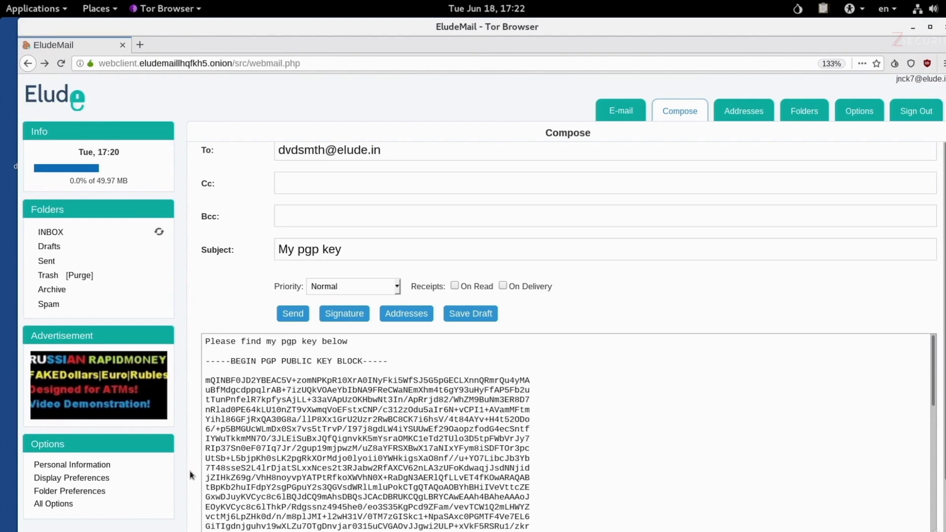
scroll(190, 471, down, 2)
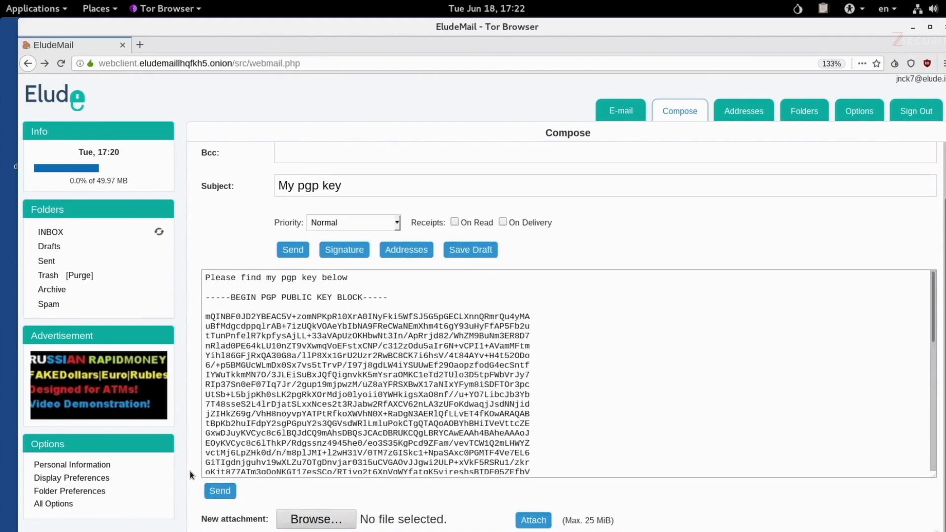
Step: Attach John Wick.asc to the 'My pgp key' message and send it
click(298, 522)
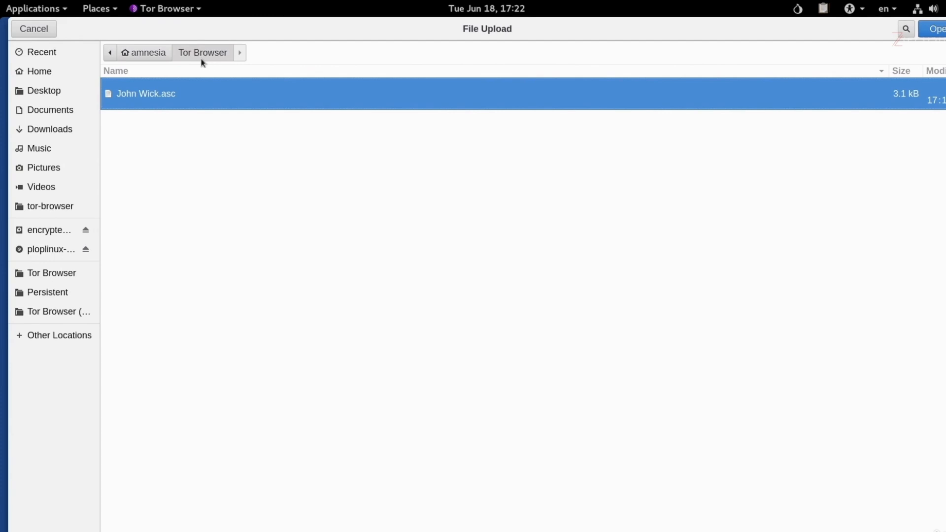
double_click(206, 92)
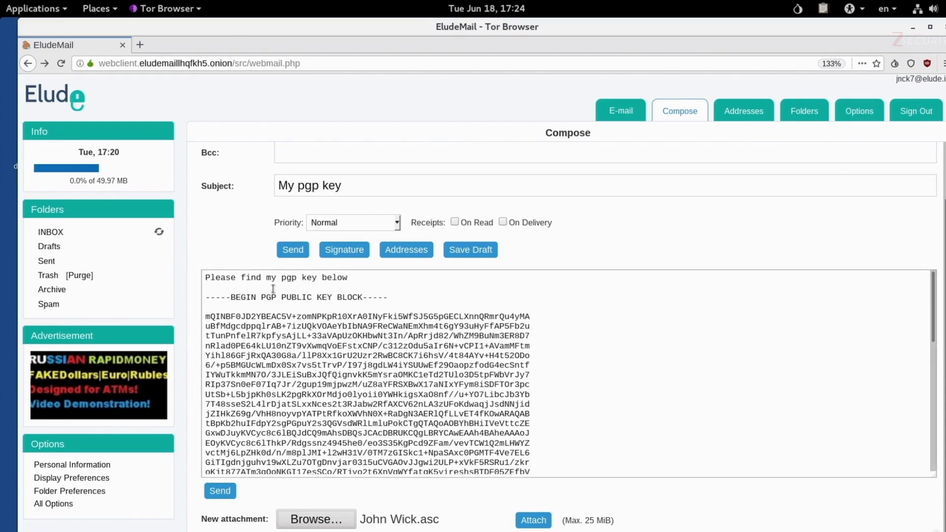
scroll(312, 363, up, 3)
scroll(312, 363, down, 10)
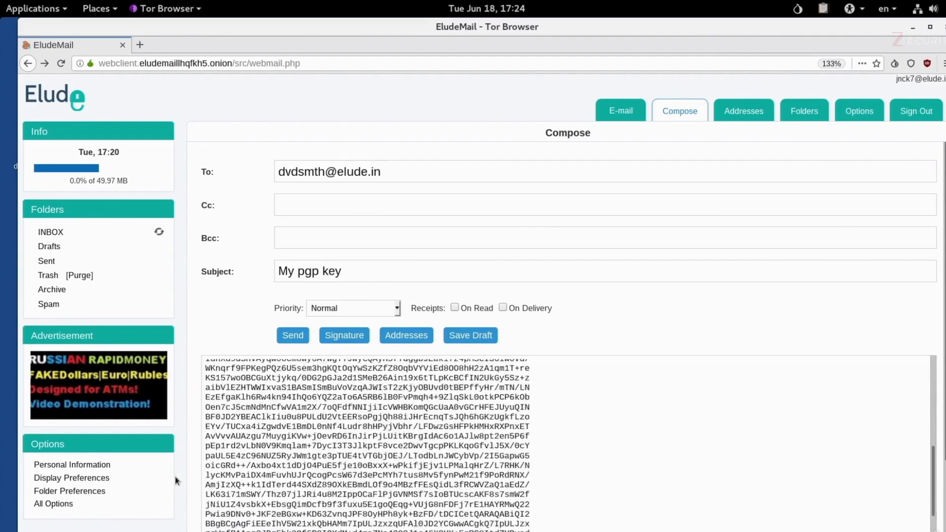
scroll(187, 487, down, 3)
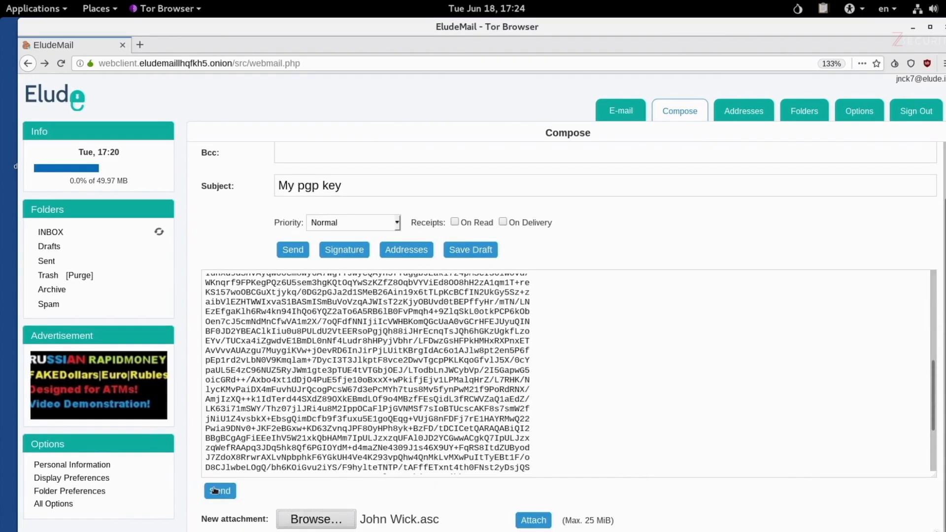
click(214, 489)
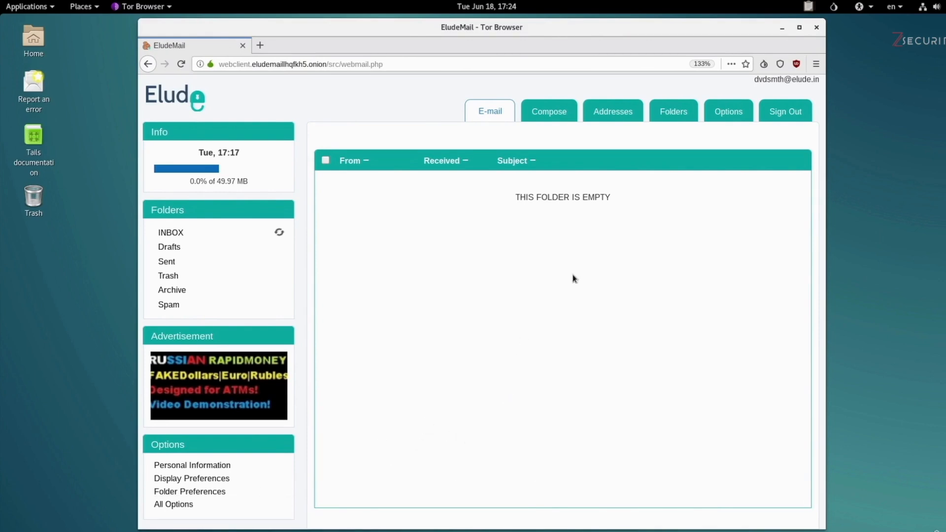
Step: Refresh the recipient's inbox and open the new 'My pgp key' message
click(279, 233)
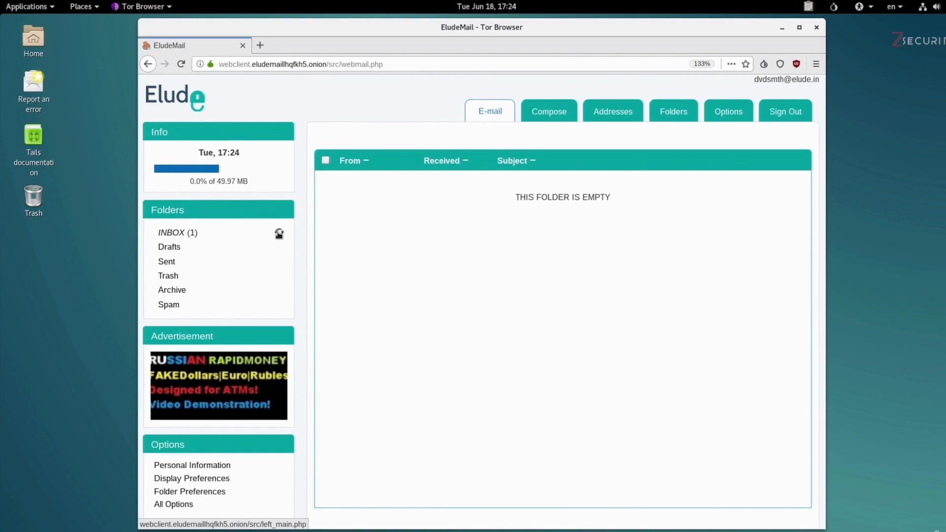
click(170, 233)
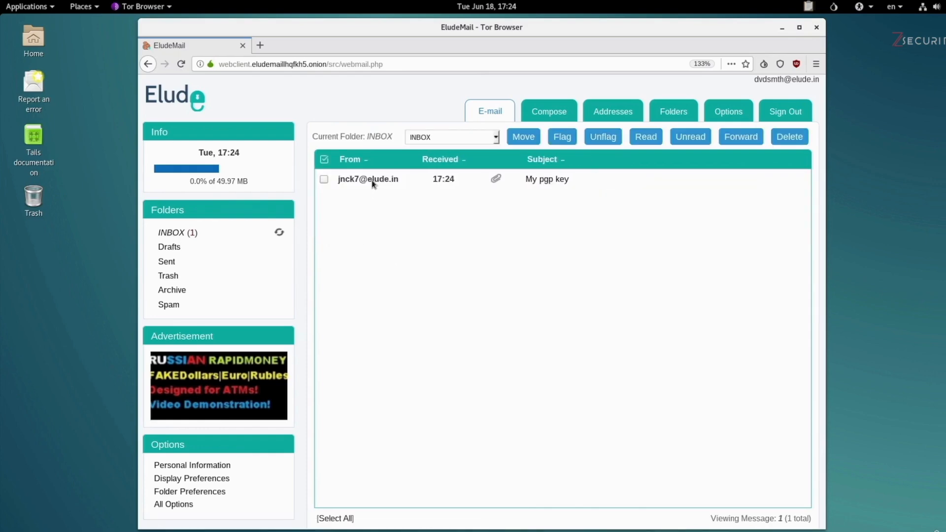
click(372, 183)
click(527, 180)
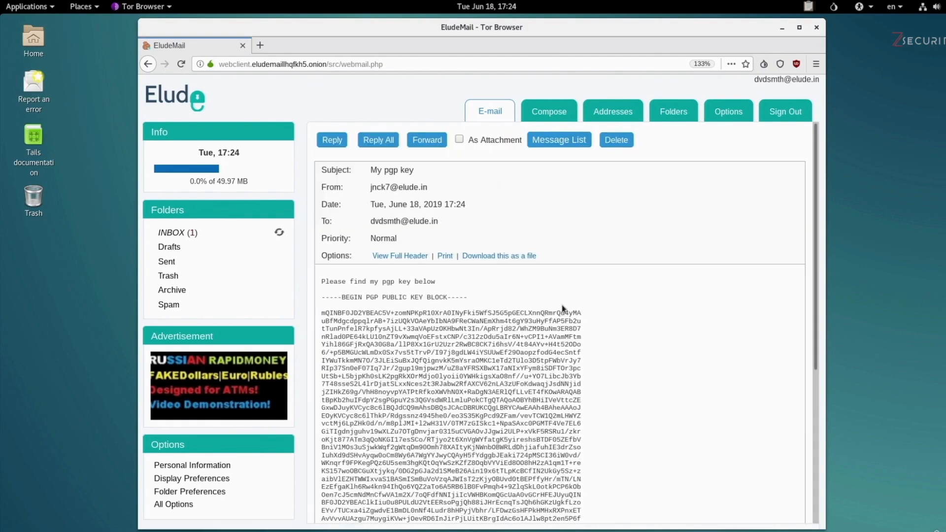
Step: Scroll to the message's attachments and download John Wick.asc
scroll(565, 378, down, 3)
scroll(566, 379, down, 5)
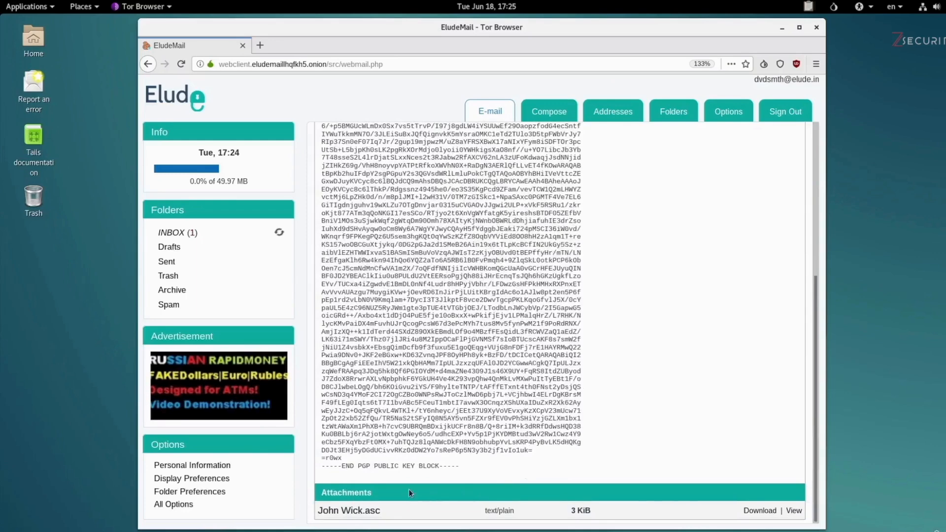
scroll(460, 184, up, 3)
scroll(459, 185, up, 2)
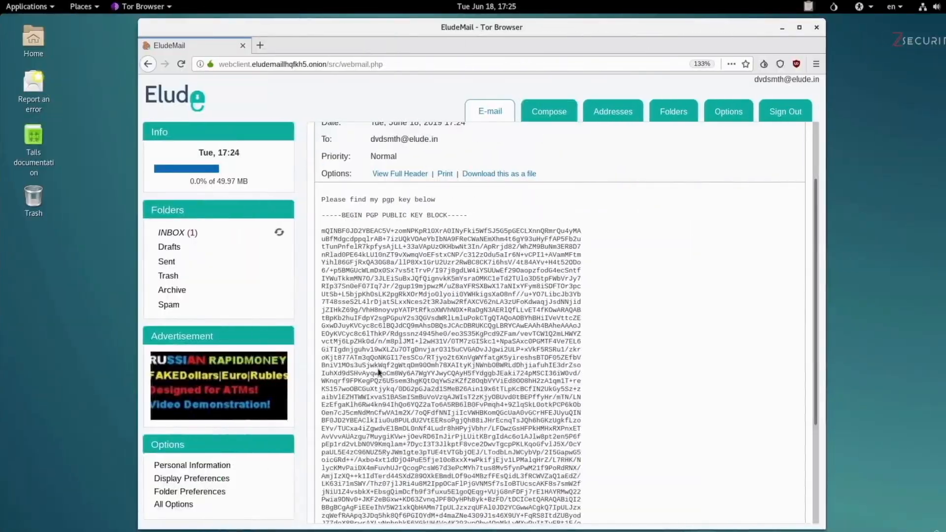
scroll(381, 370, down, 5)
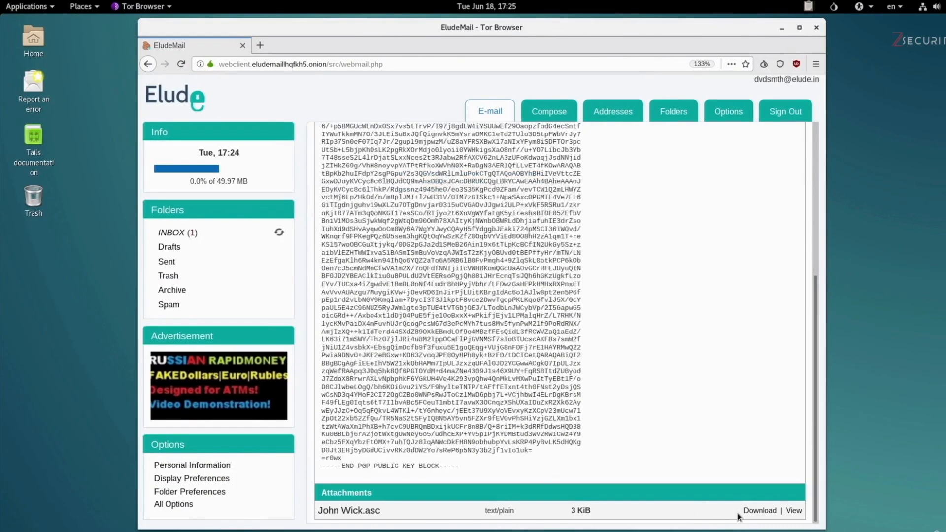
click(757, 511)
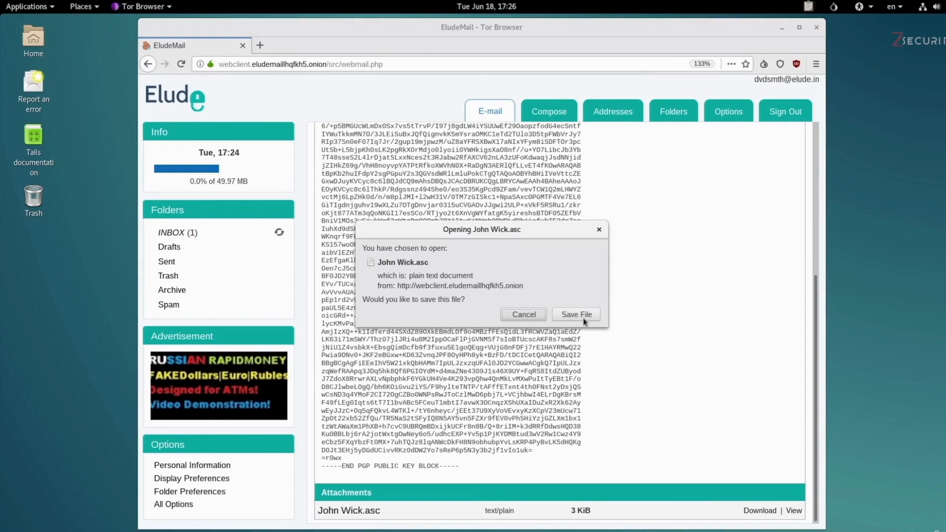
Step: Save John Wick.asc into the Tor Browser folder, then open the Home folder
click(583, 317)
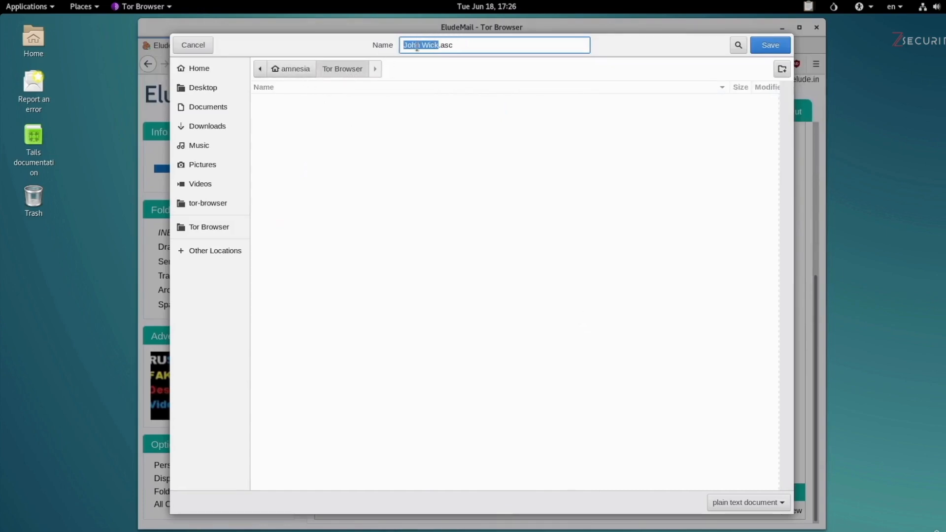
click(760, 46)
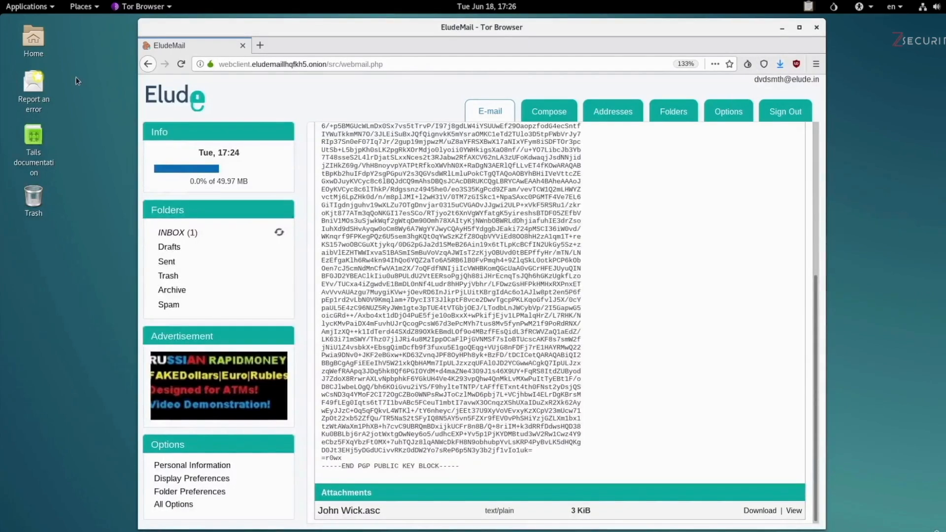
click(31, 43)
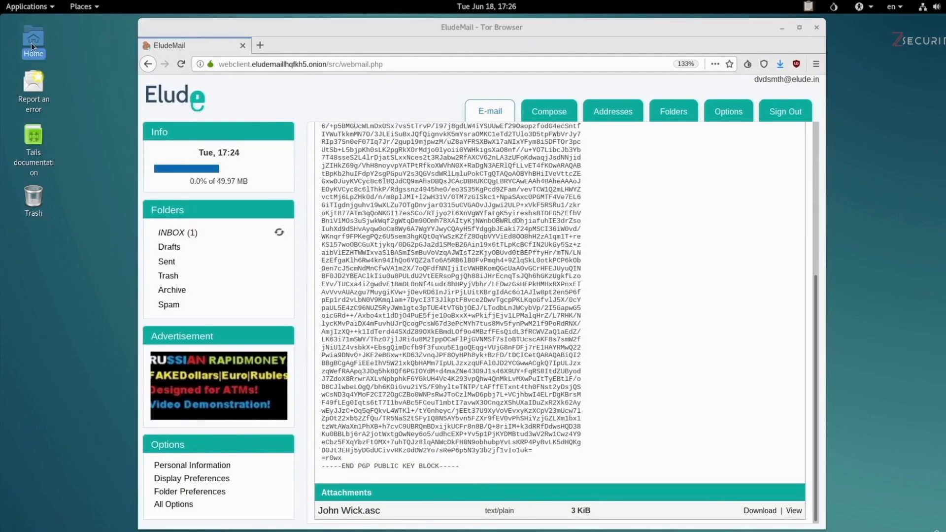
double_click(32, 43)
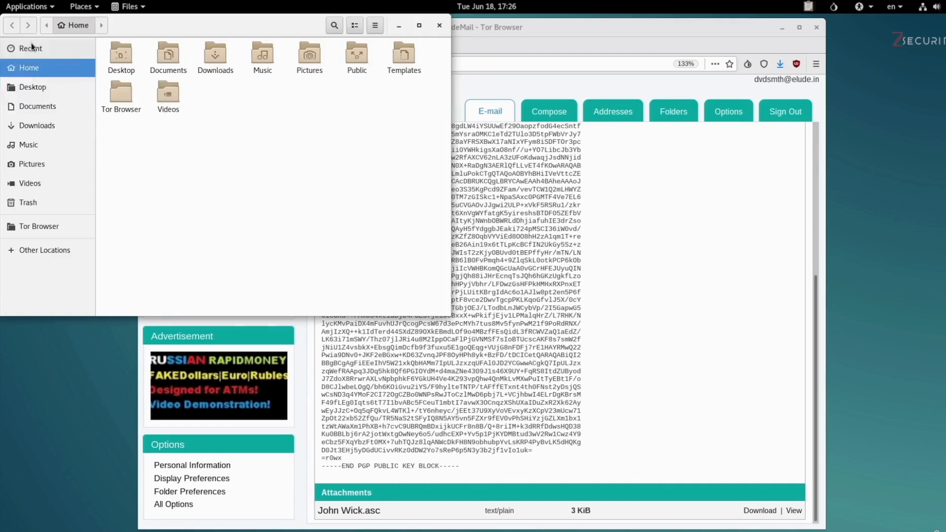
Step: Trash the downloaded John Wick.asc from the Tor Browser folder and return to the message
click(47, 230)
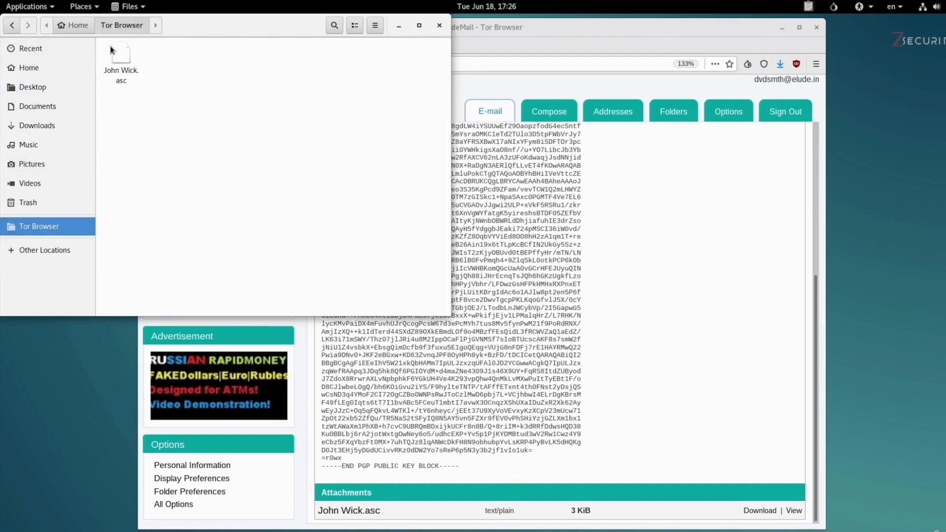
click(119, 58)
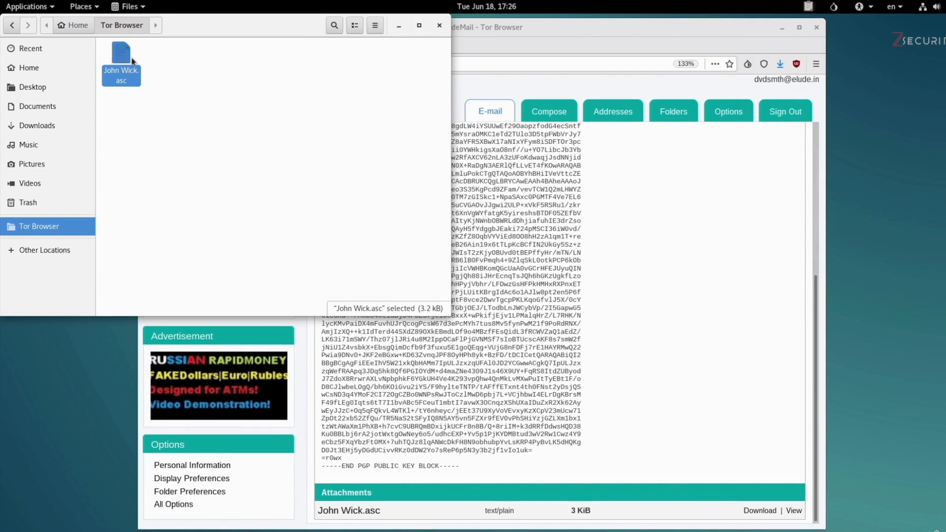
right_click(129, 66)
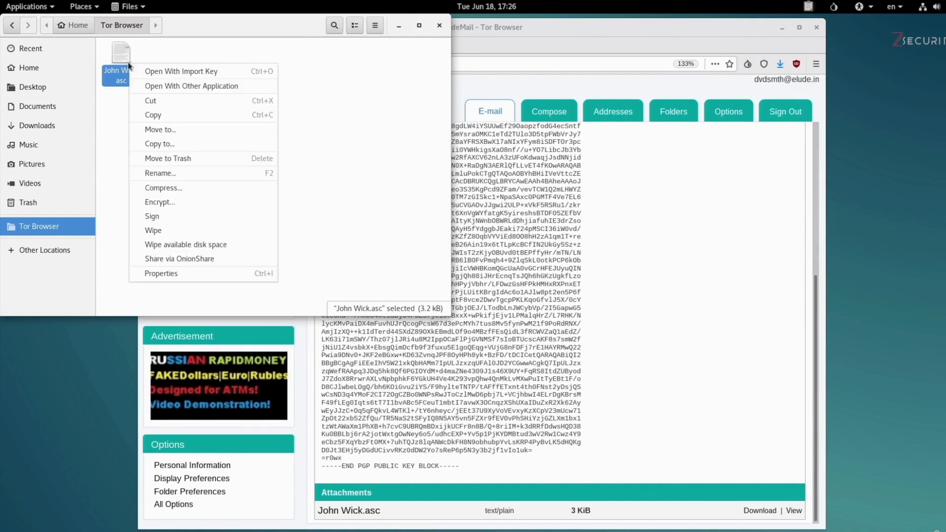
click(159, 156)
click(501, 224)
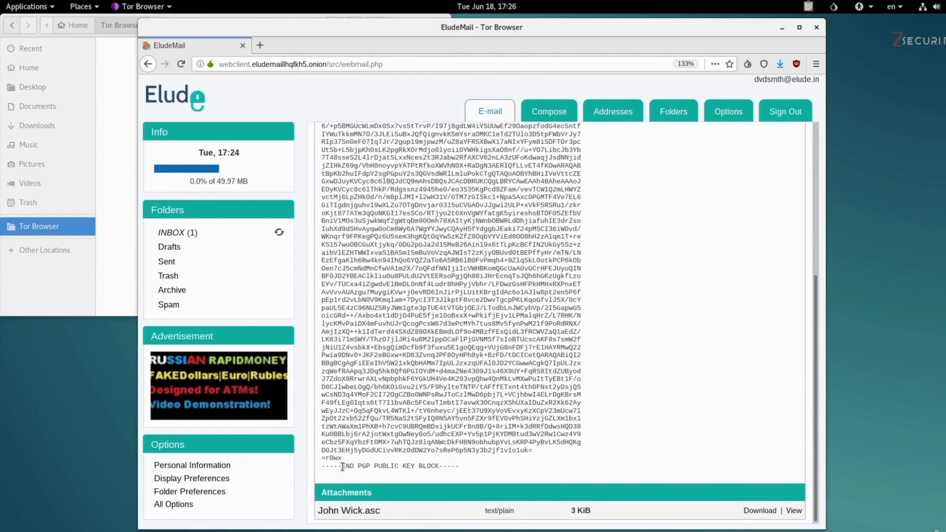
Step: Copy the received key from BEGIN to END PGP PUBLIC KEY BLOCK, then open Applications
scroll(343, 466, up, 5)
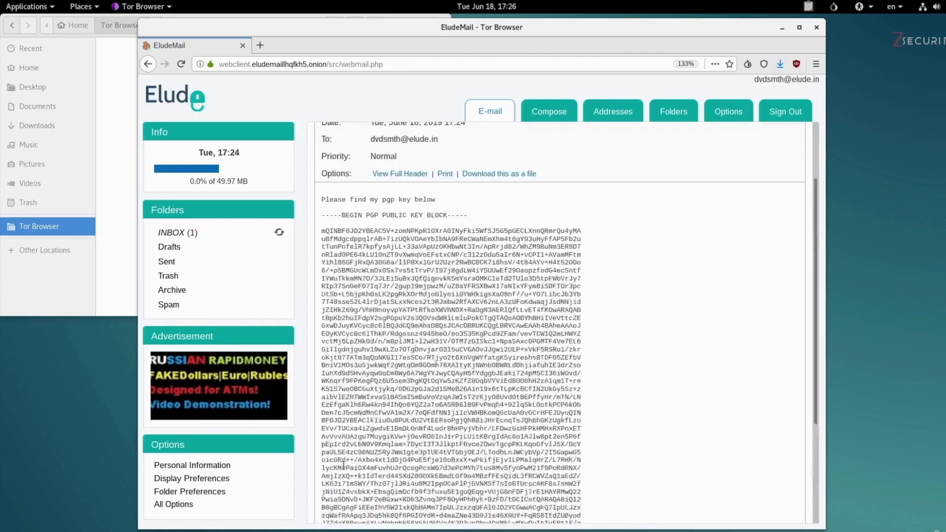
drag(325, 270, 476, 470)
scroll(511, 365, down, 5)
scroll(533, 461, down, 3)
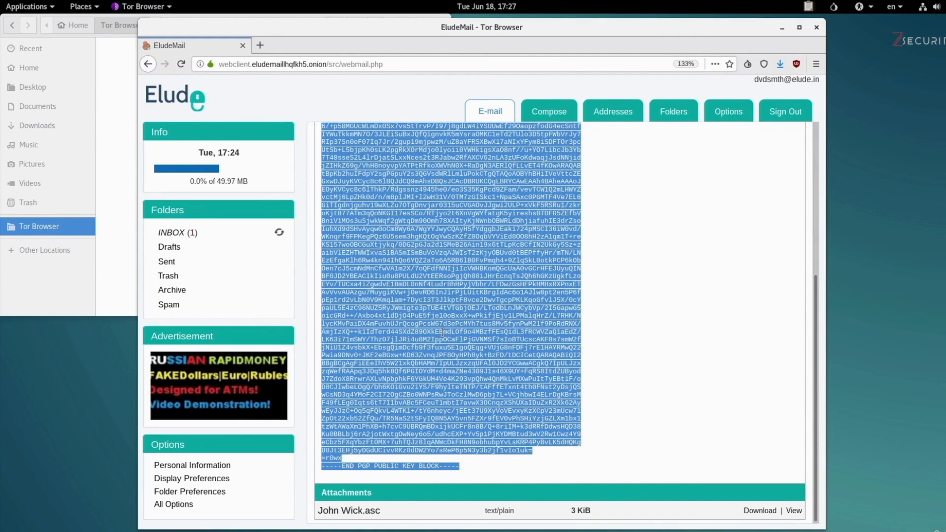
scroll(443, 333, up, 5)
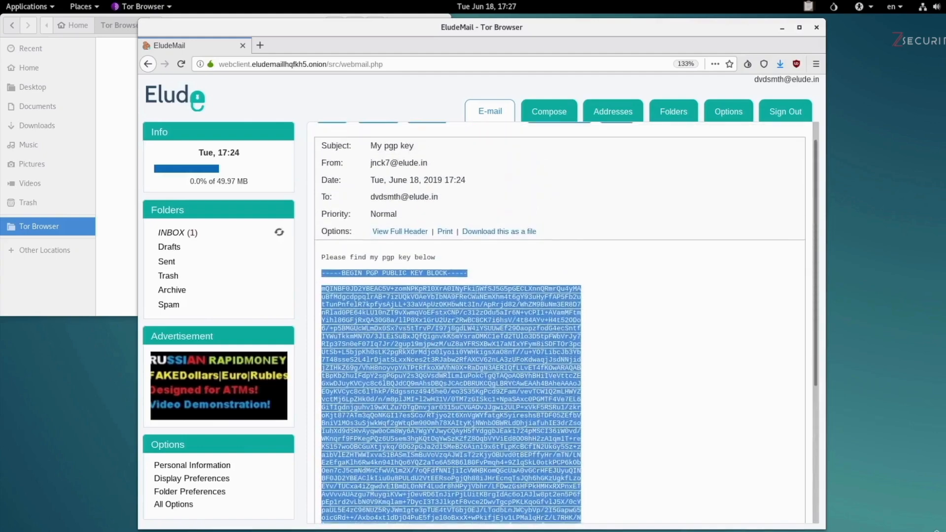
scroll(322, 298, up, 1)
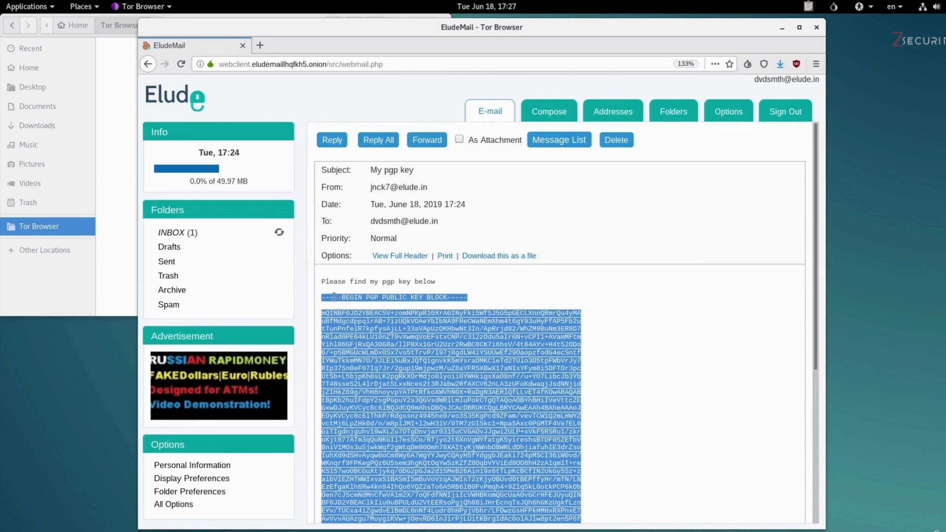
scroll(392, 368, down, 5)
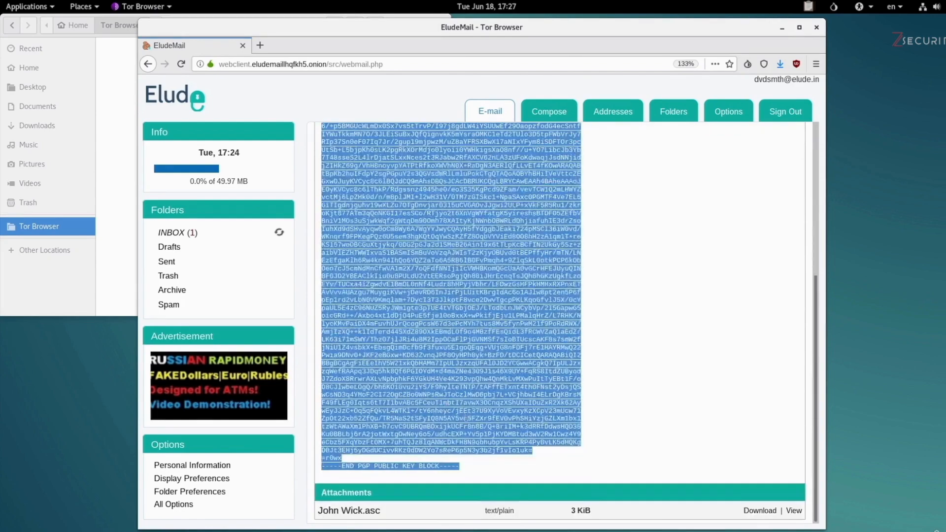
right_click(471, 355)
click(494, 362)
click(37, 8)
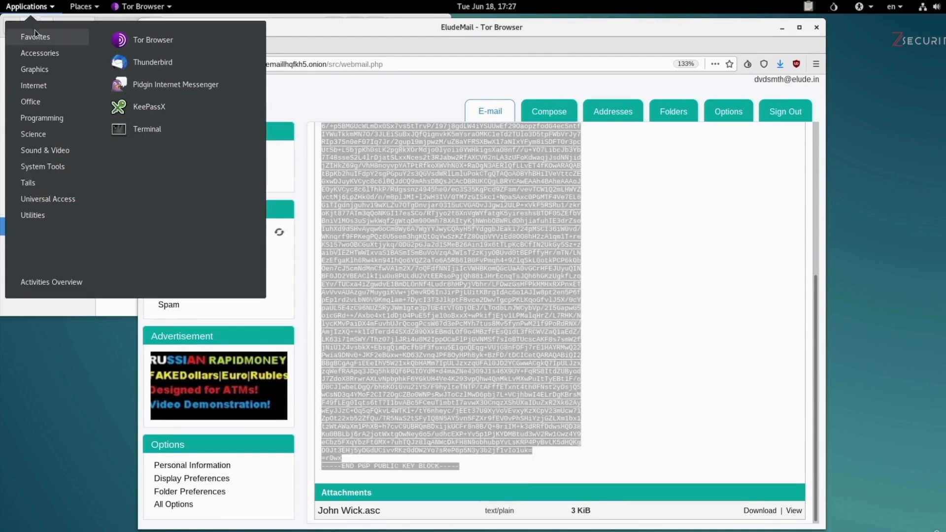
Step: Paste the copied public key block into a new Text Editor document
mouse_move(45, 59)
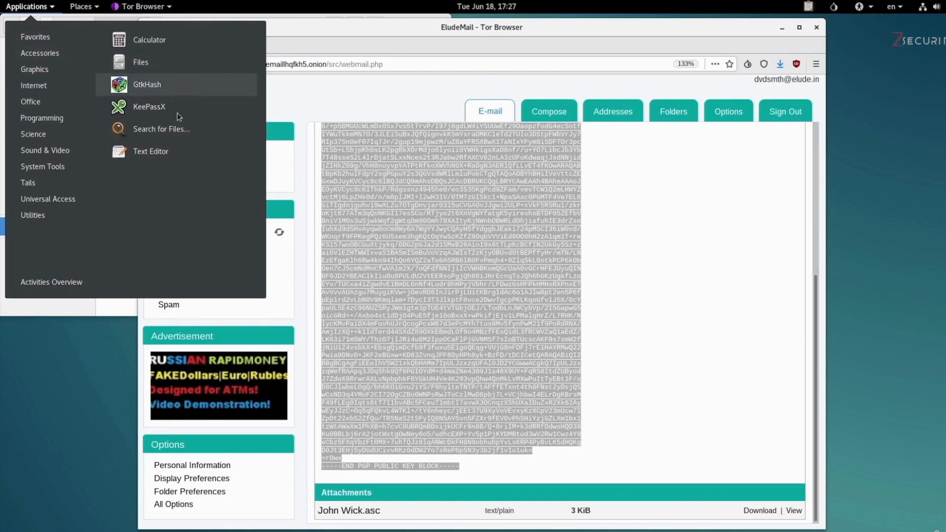
click(177, 153)
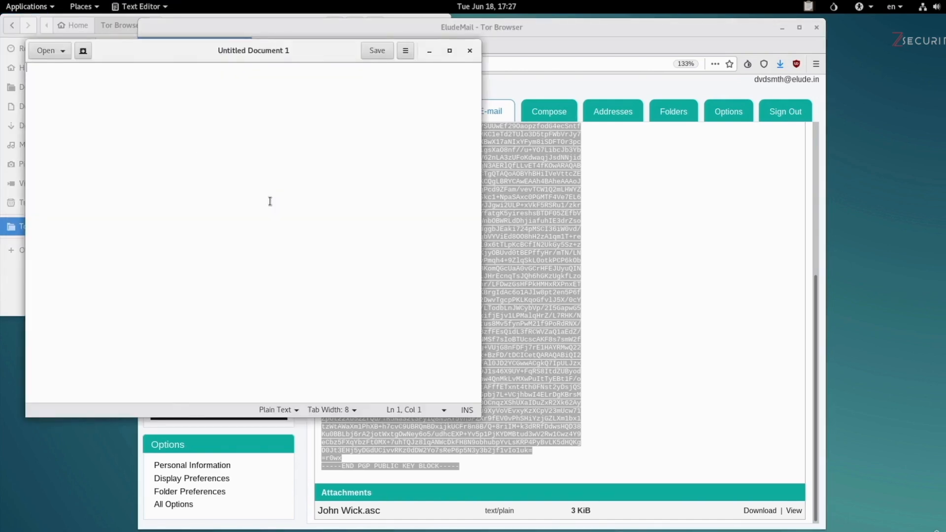
key(ctrl+v)
scroll(329, 210, up, 5)
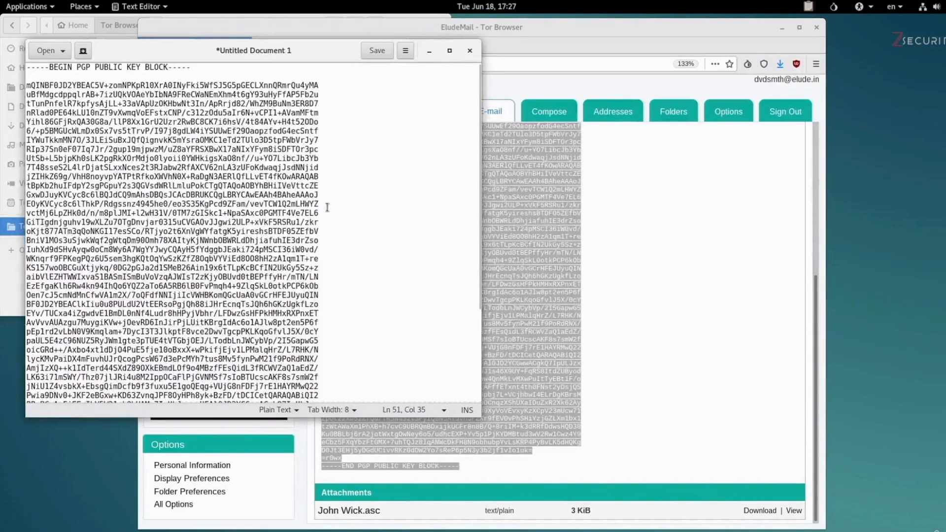
Step: Save the document as John Wick.asc in the Tor Browser folder and close the editor
click(369, 53)
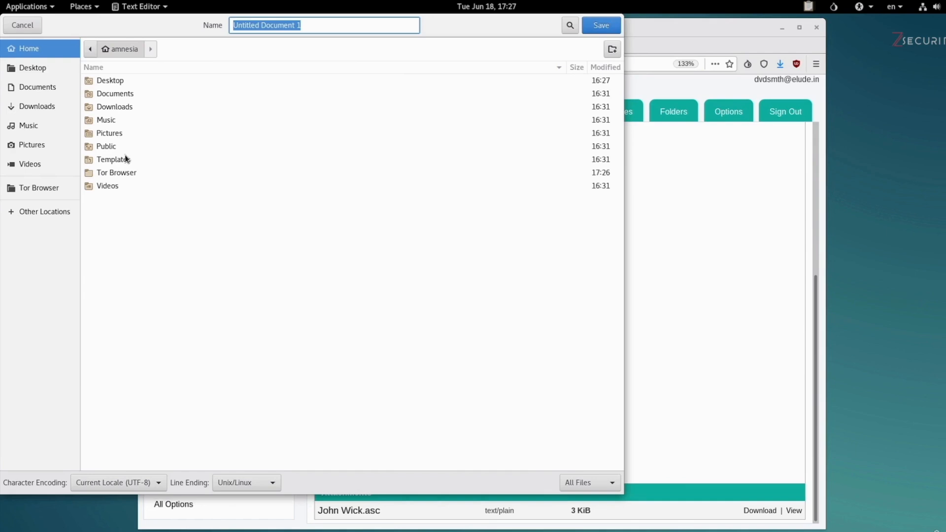
click(40, 189)
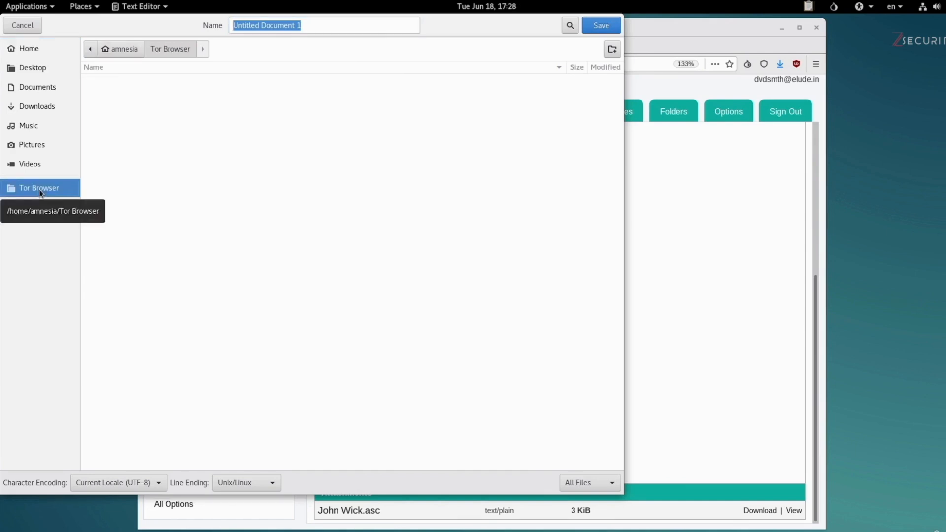
click(315, 29)
key(ctrl+a)
key(BackSpace)
text(John)
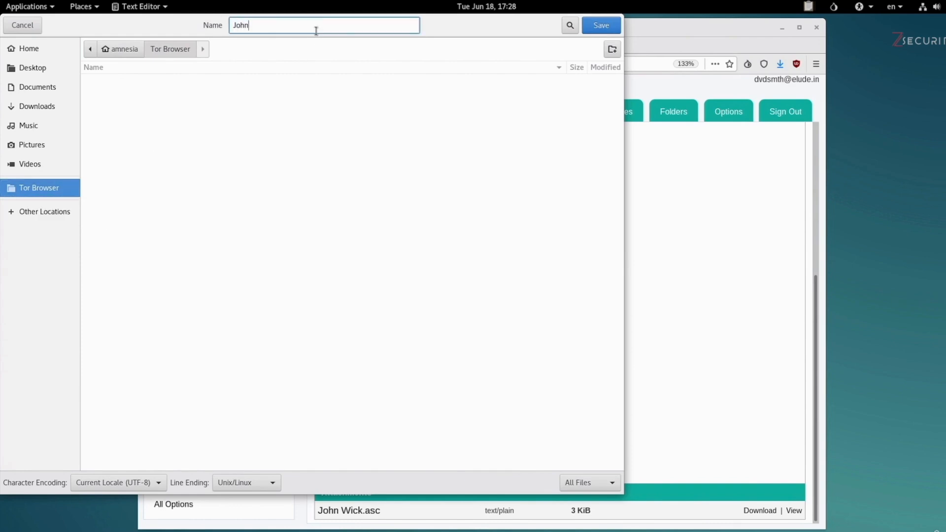
text( Wick.asc)
click(606, 29)
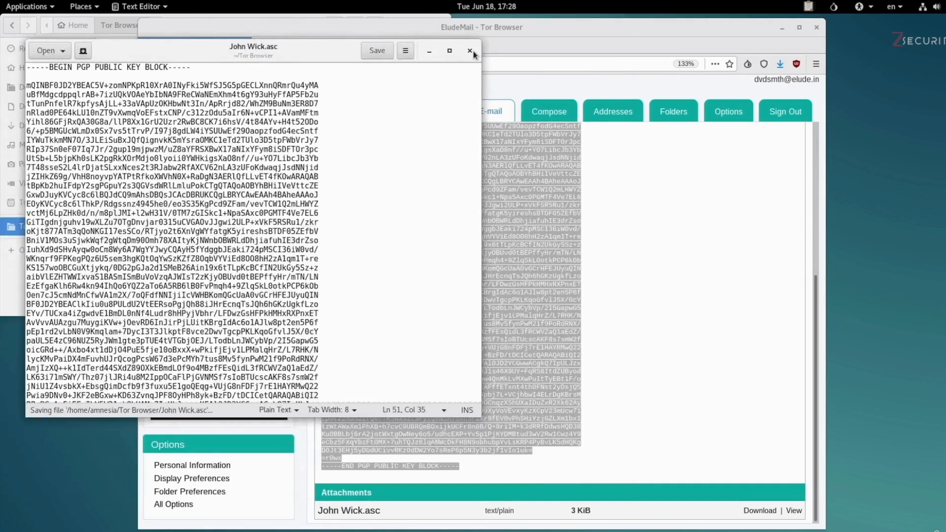
click(469, 51)
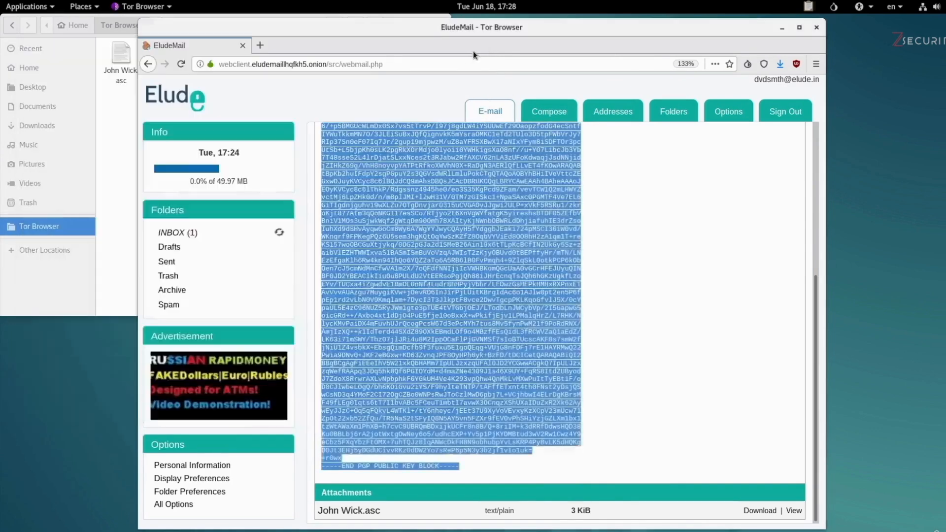
Step: Confirm the 3.1 kB John Wick.asc sits in the Tor Browser folder, then launch Passwords and Keys
click(112, 183)
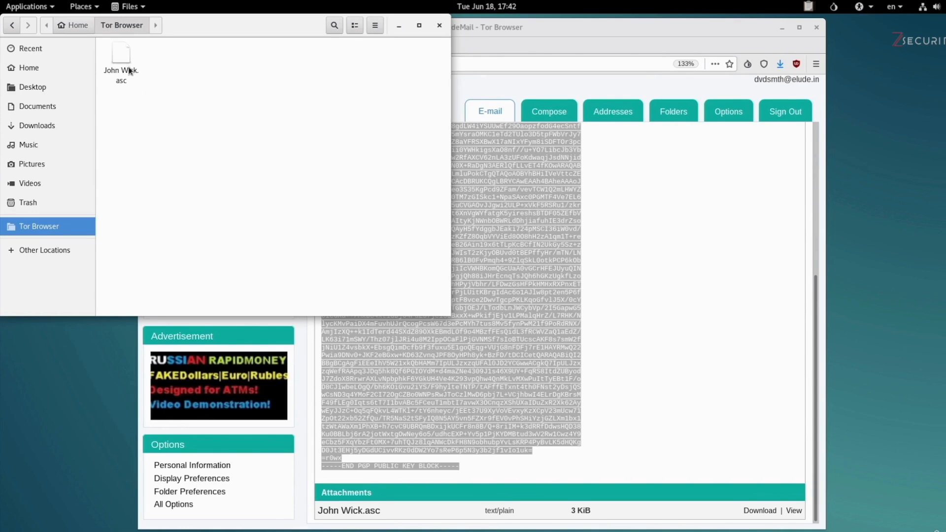
click(128, 85)
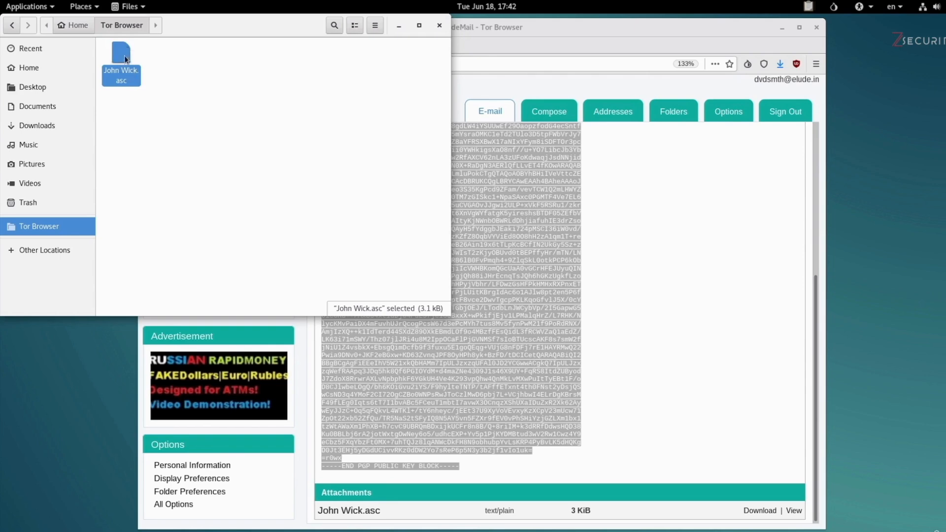
click(27, 9)
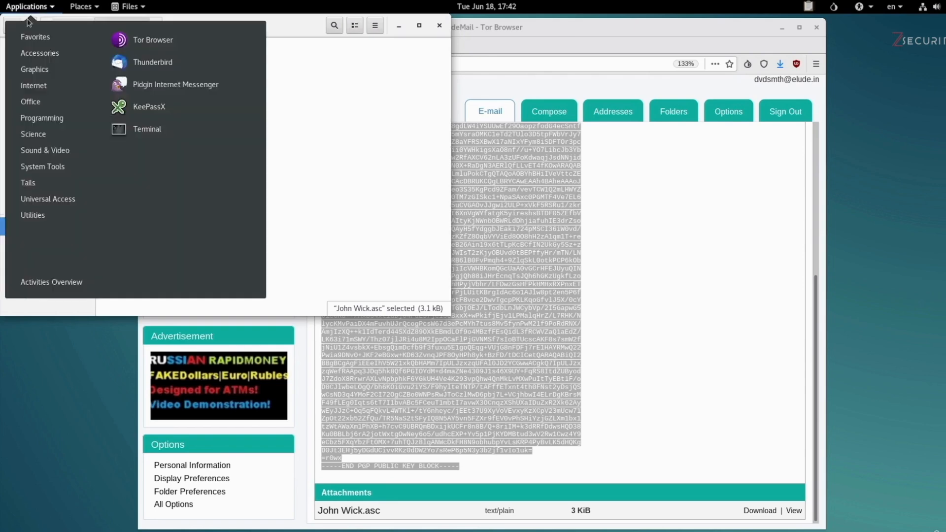
mouse_move(41, 223)
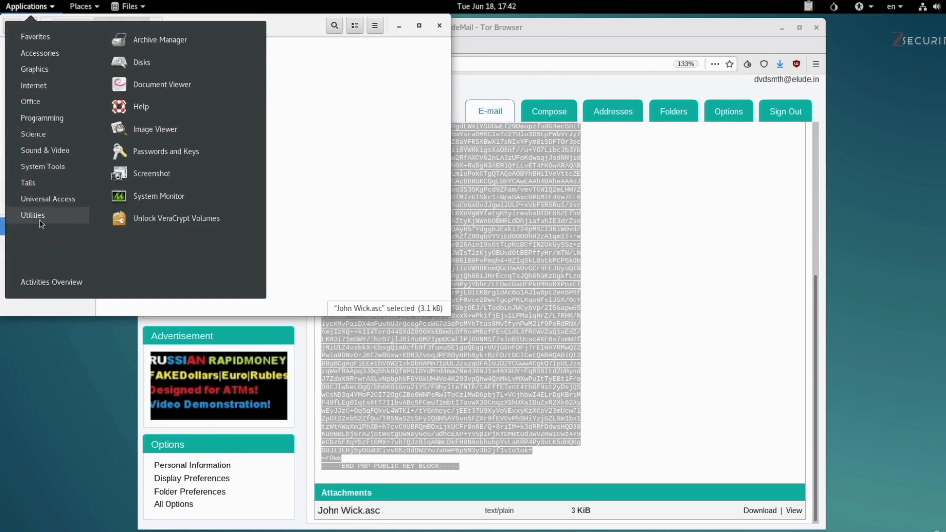
click(167, 151)
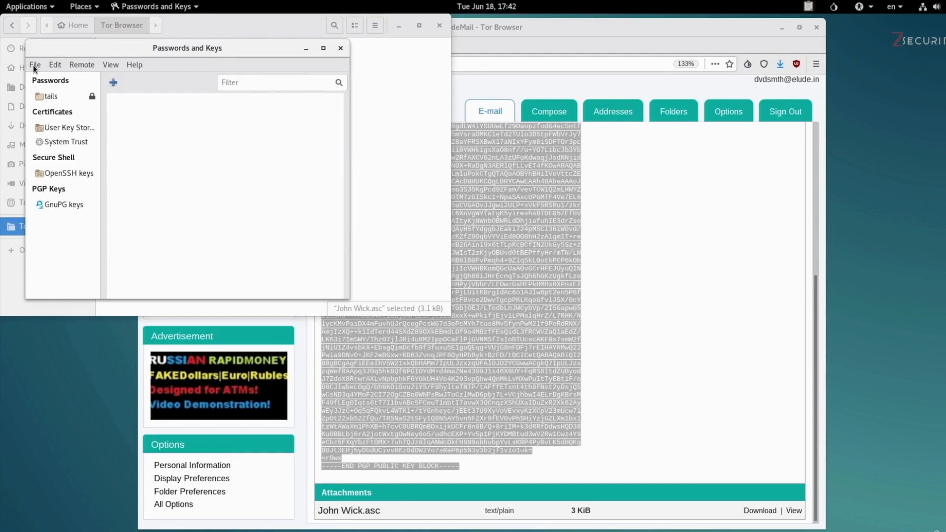
Step: Choose File > Import and open Tor Browser/John Wick.asc
click(34, 65)
click(41, 92)
click(110, 58)
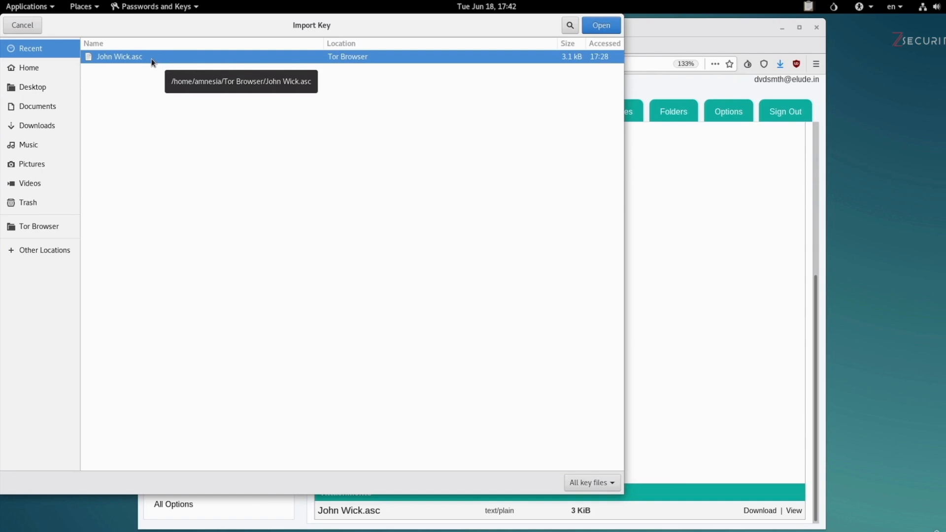
click(53, 228)
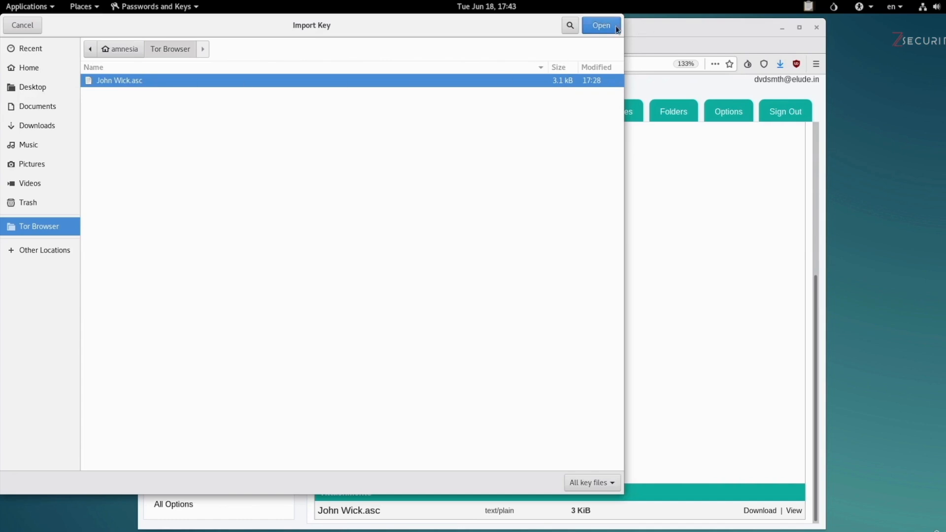
click(601, 25)
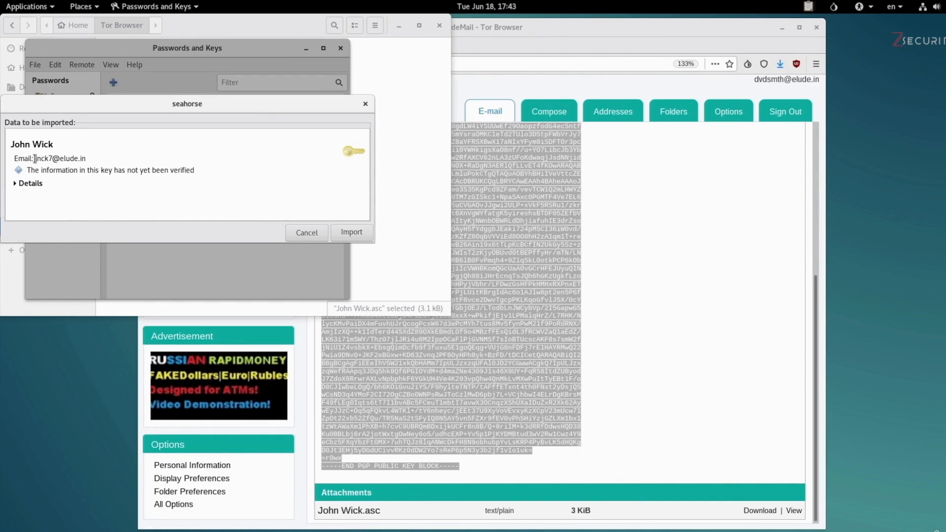
Step: Review the key's owner name and e-mail details, then import the key into the keyring
drag(35, 158, 89, 157)
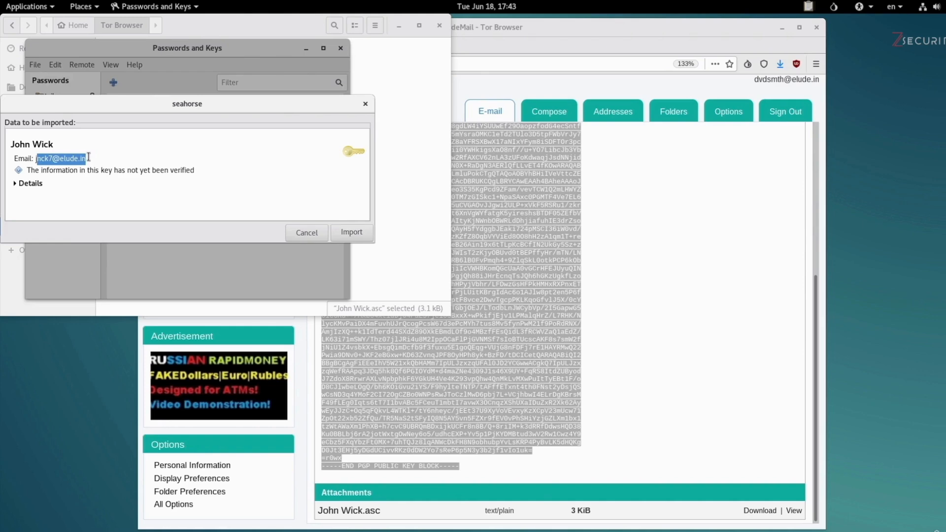
click(89, 156)
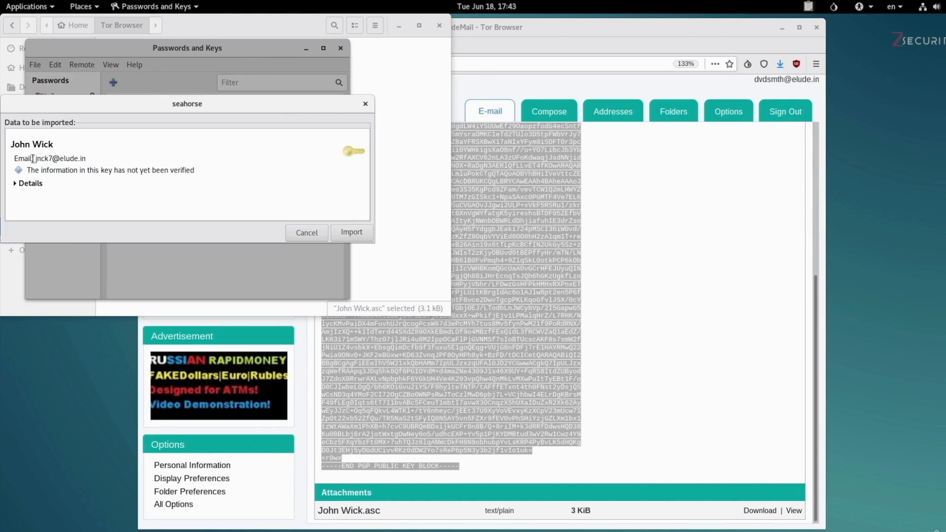
drag(15, 158, 91, 158)
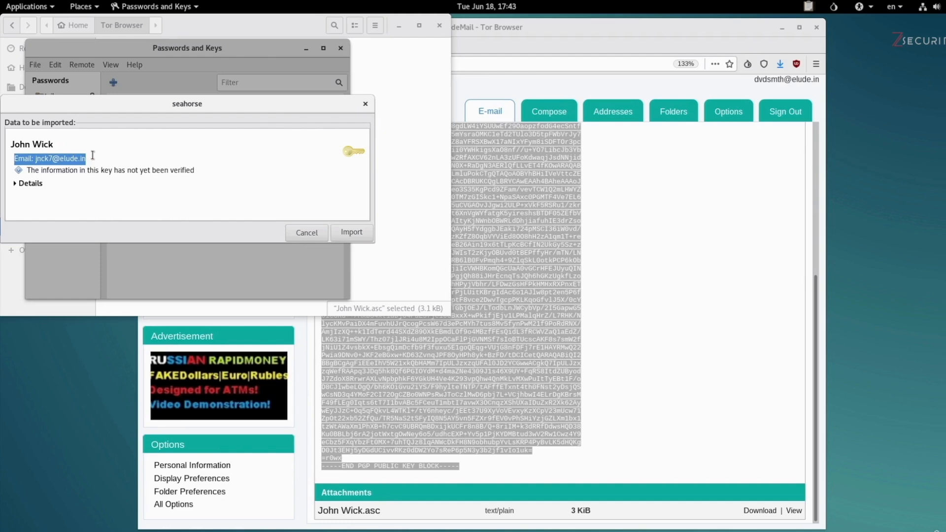
drag(14, 144, 57, 142)
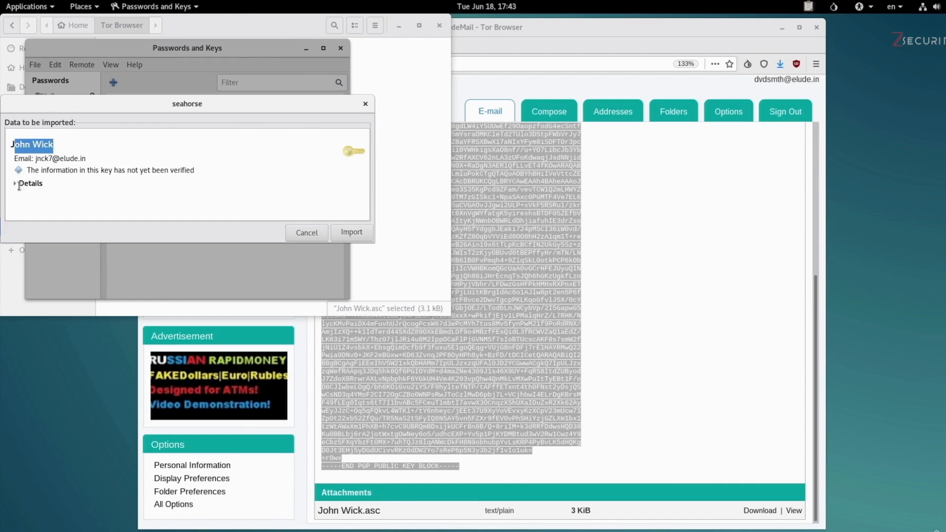
click(360, 238)
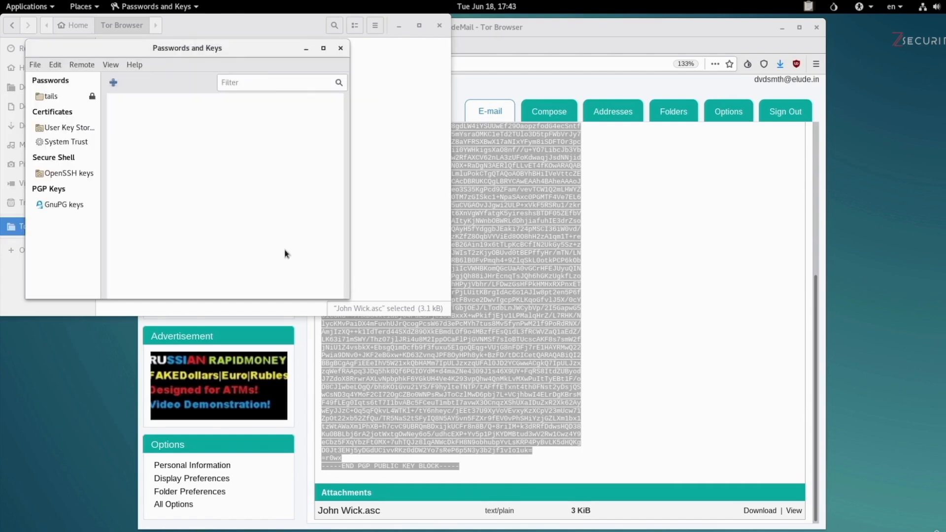
Step: Show GnuPG keys, select the newly imported recipient key, and enlarge the key manager window
click(78, 209)
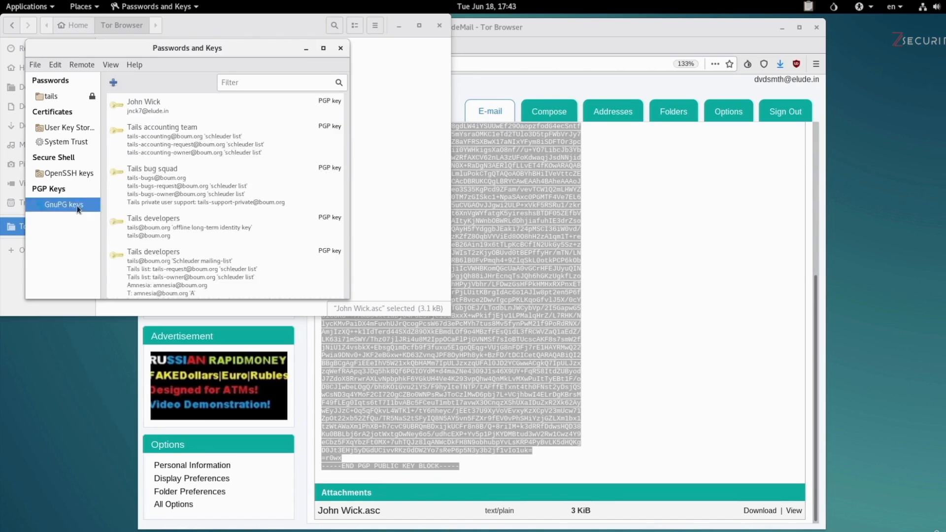
click(154, 111)
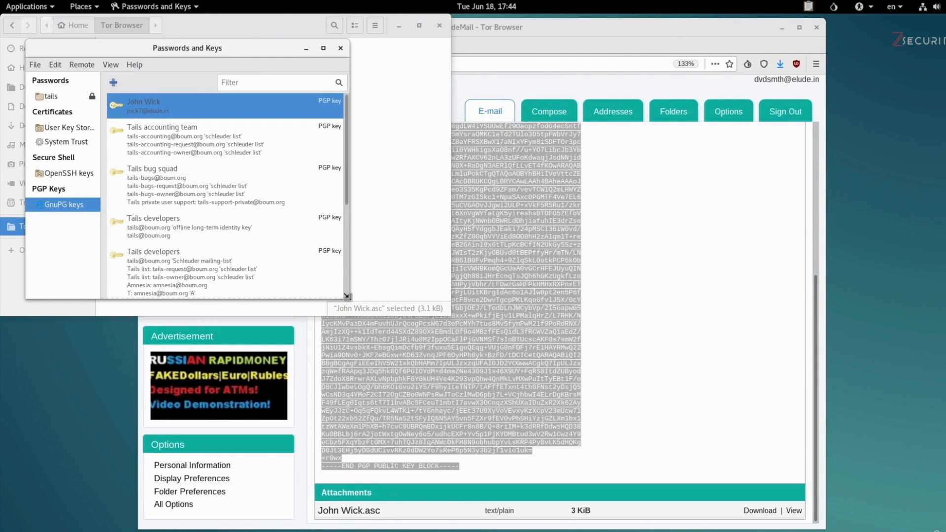
drag(347, 296, 535, 409)
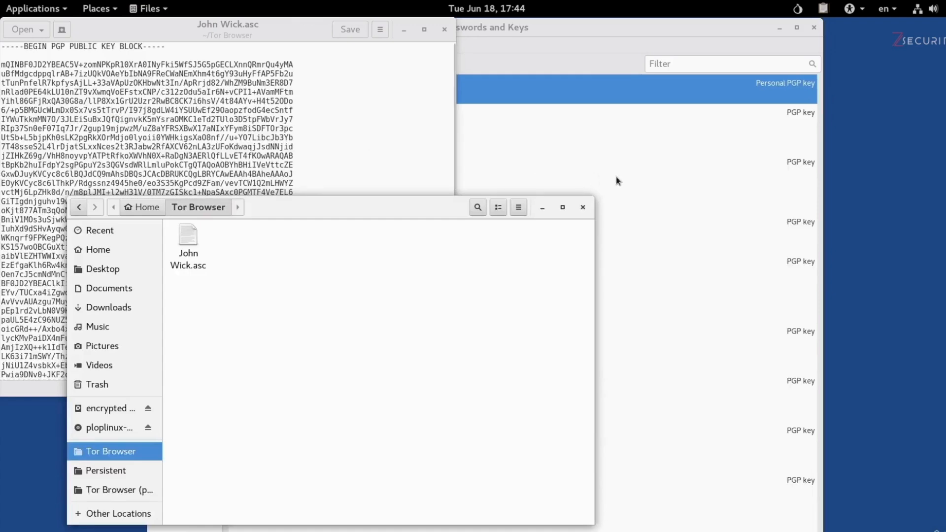
click(616, 180)
click(234, 94)
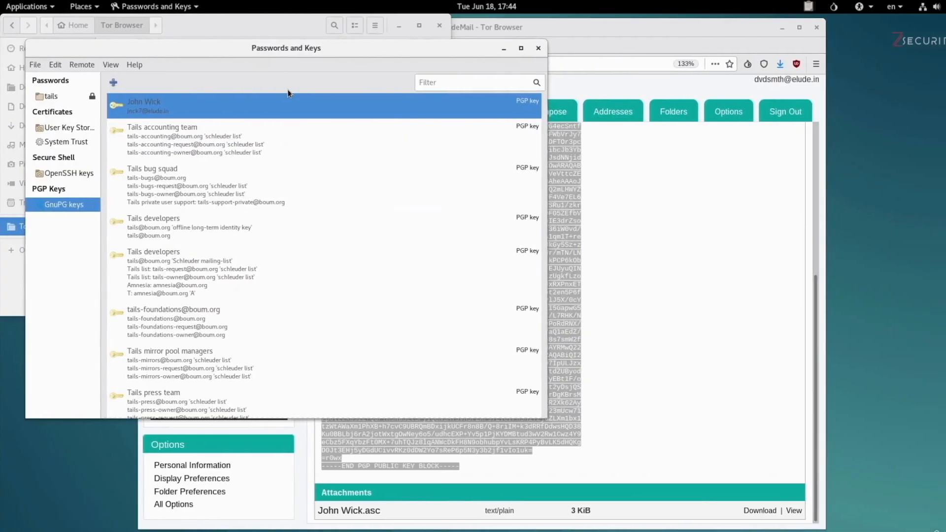
Step: View the recipient key's Properties and Details (fingerprint), then close Passwords and Keys
right_click(117, 108)
click(155, 136)
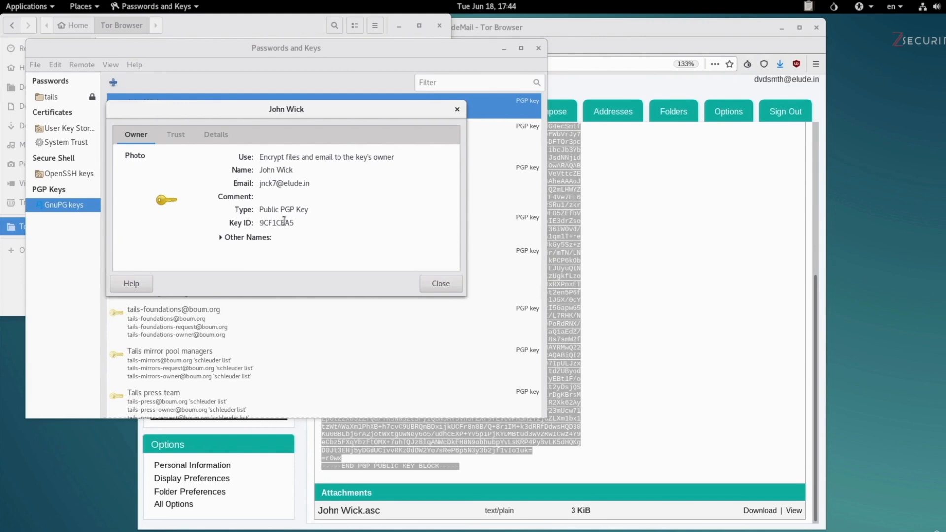
click(224, 133)
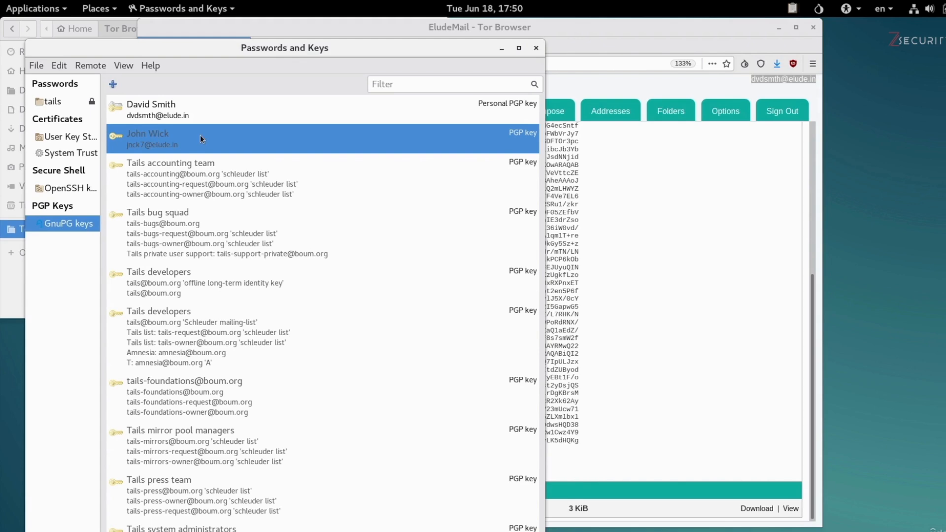
click(179, 115)
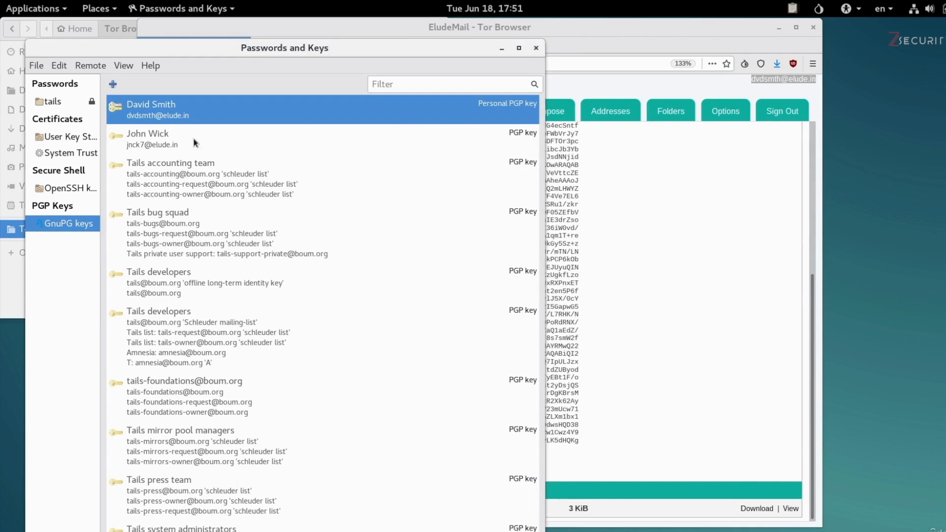
click(531, 49)
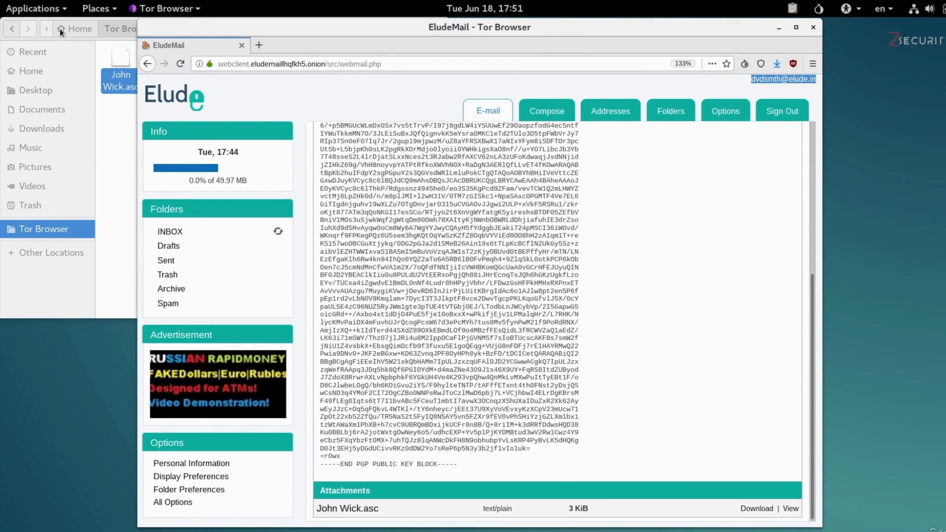
Step: In a new Text Editor document type 'Hello,' and a secret-message line from sender to recipient, then select all
click(38, 13)
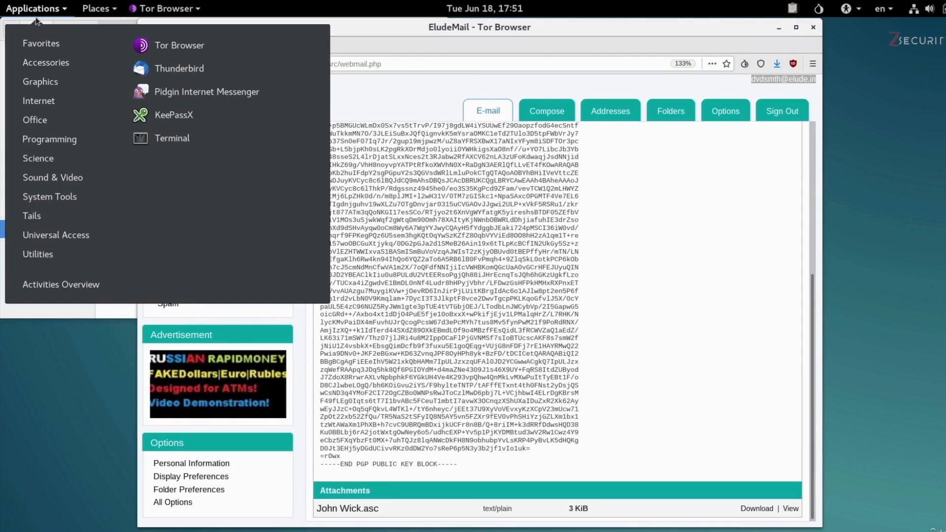
mouse_move(58, 62)
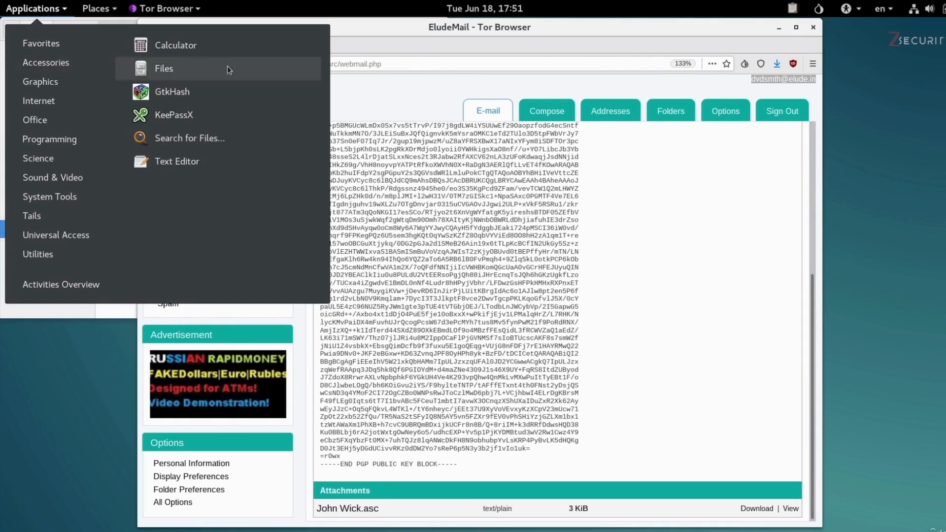
click(211, 159)
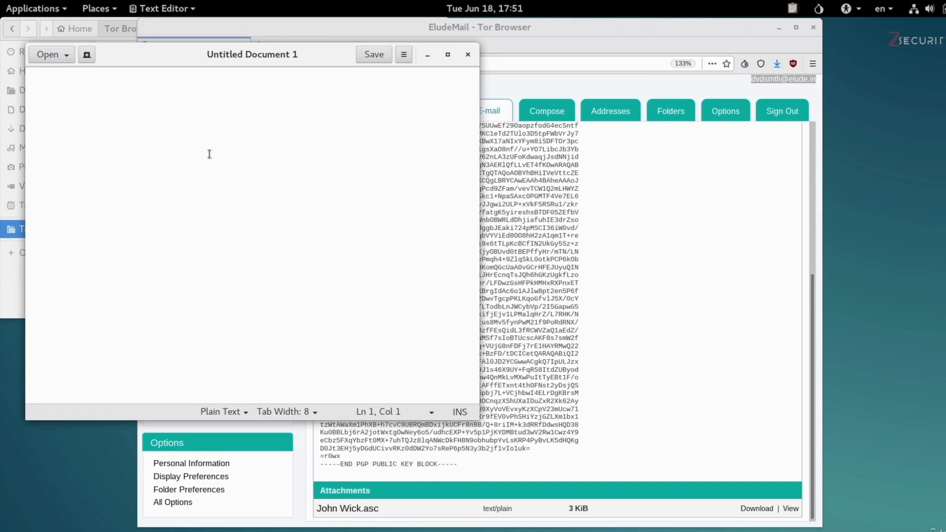
text(Hello,)
key(Return)
key(Return)
text(This is a scret mes)
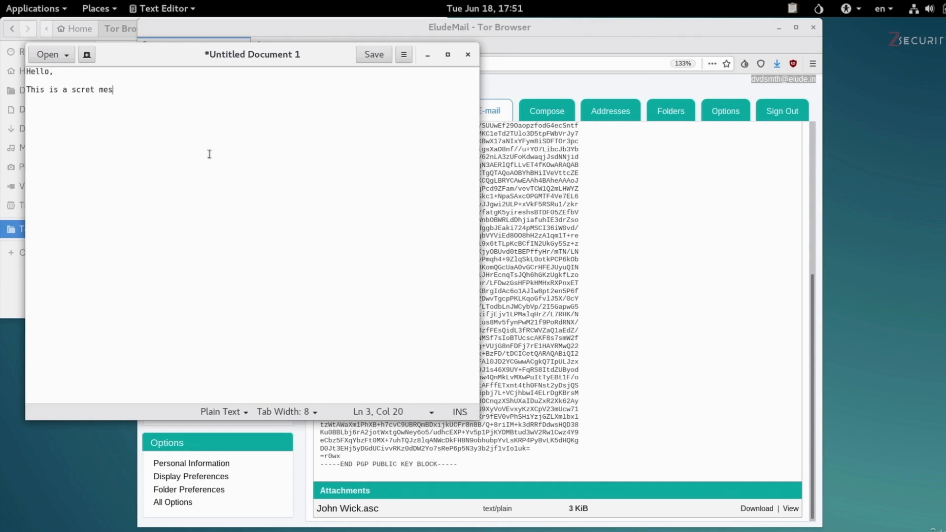
text(sage sent from david to J)
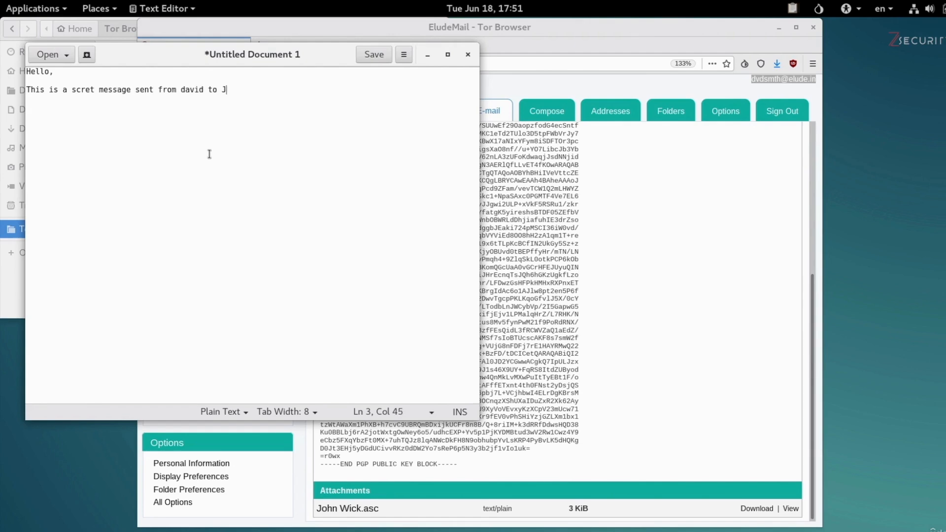
text(ohn.)
key(ctrl+a)
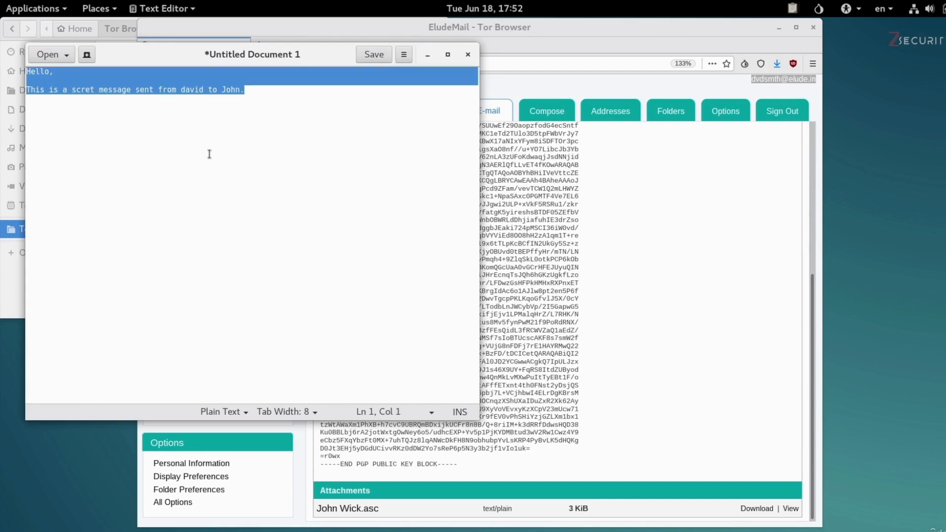
Step: Copy the note and choose Sign/Encrypt Clipboard with Public Keys from the OpenPGP applet
right_click(218, 78)
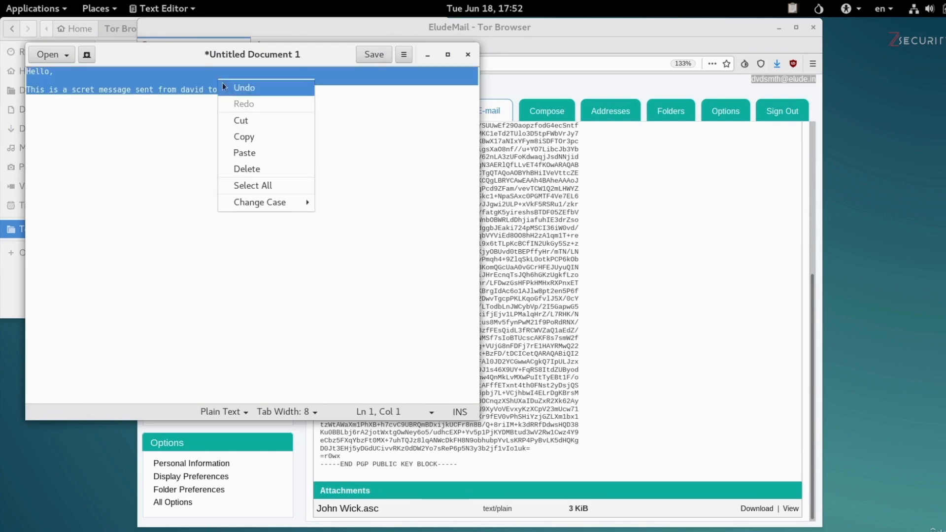
click(246, 138)
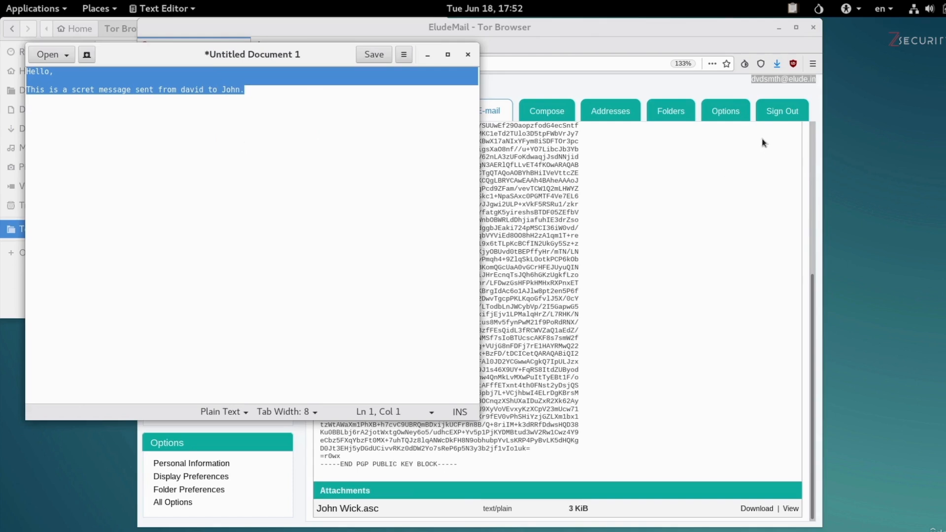
click(792, 10)
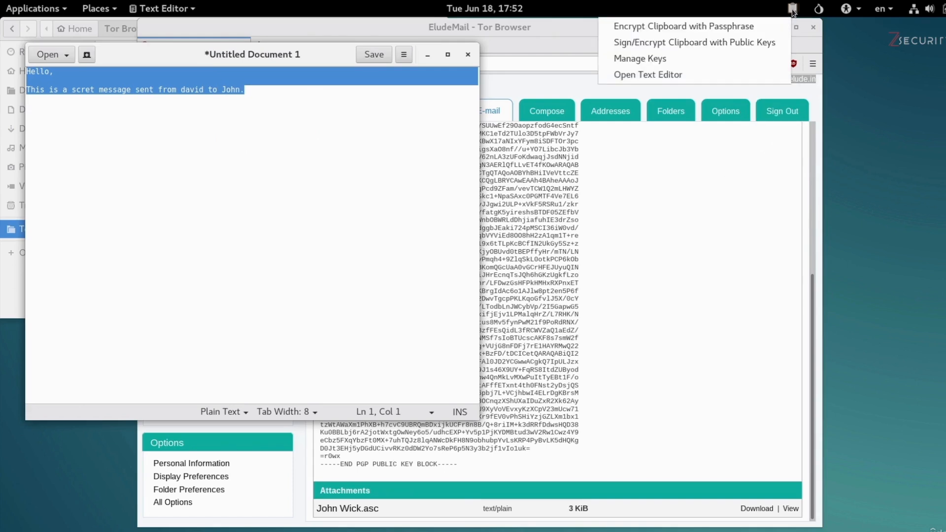
click(759, 42)
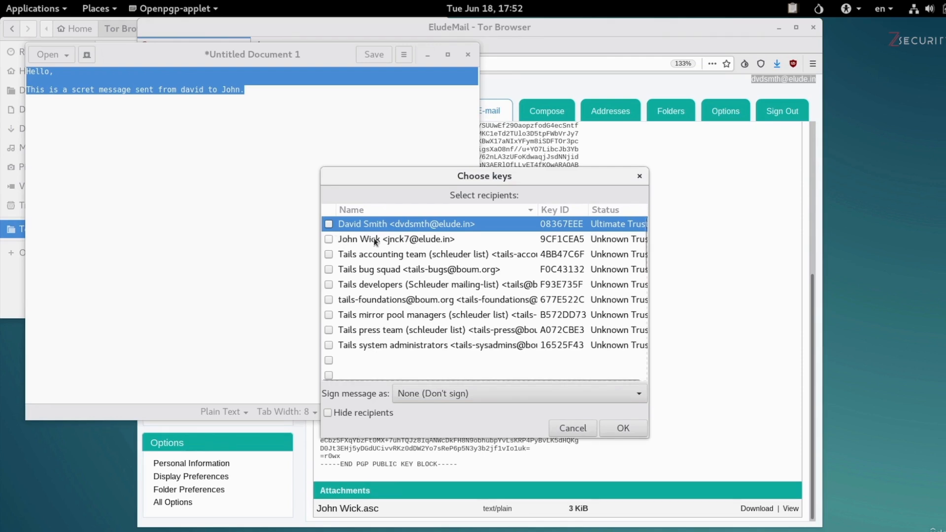
Step: Encrypt the clipboard to the imported recipient's key only, unsigned, accepting the untrusted-key warning
click(328, 239)
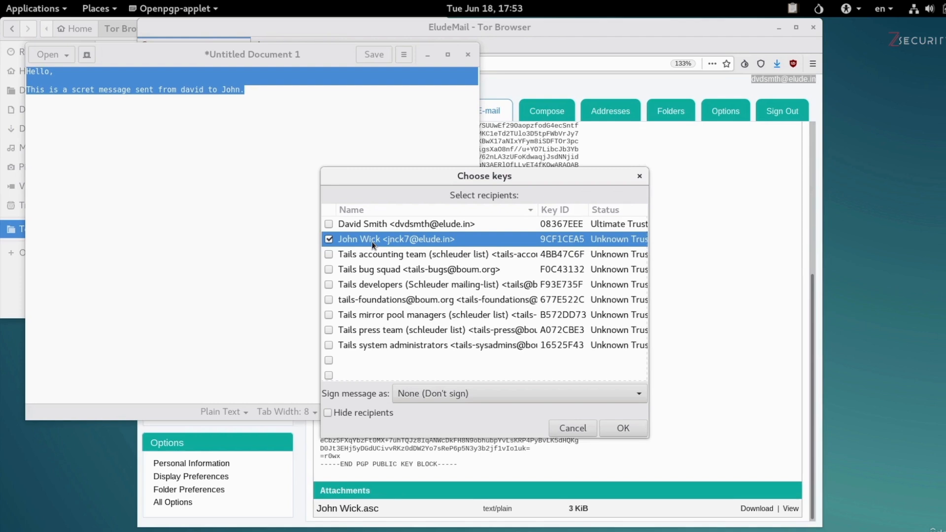
click(328, 224)
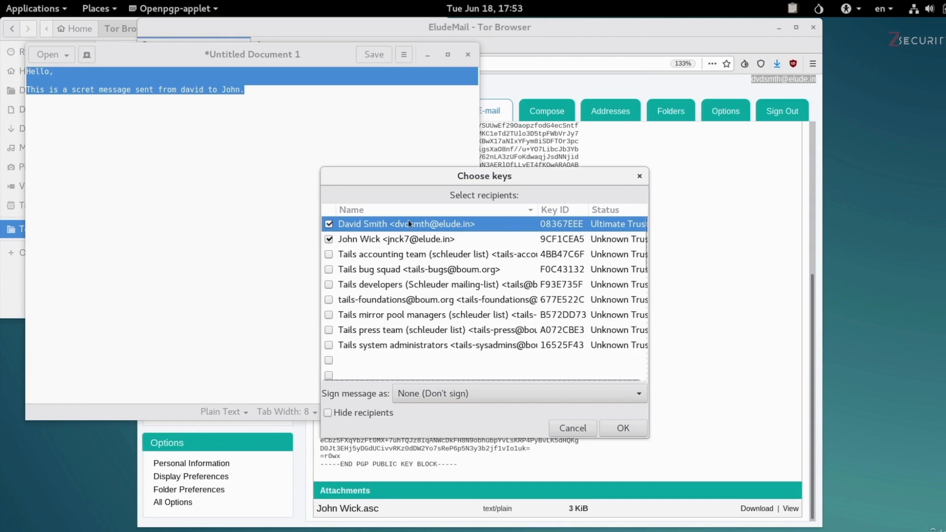
click(328, 225)
click(378, 241)
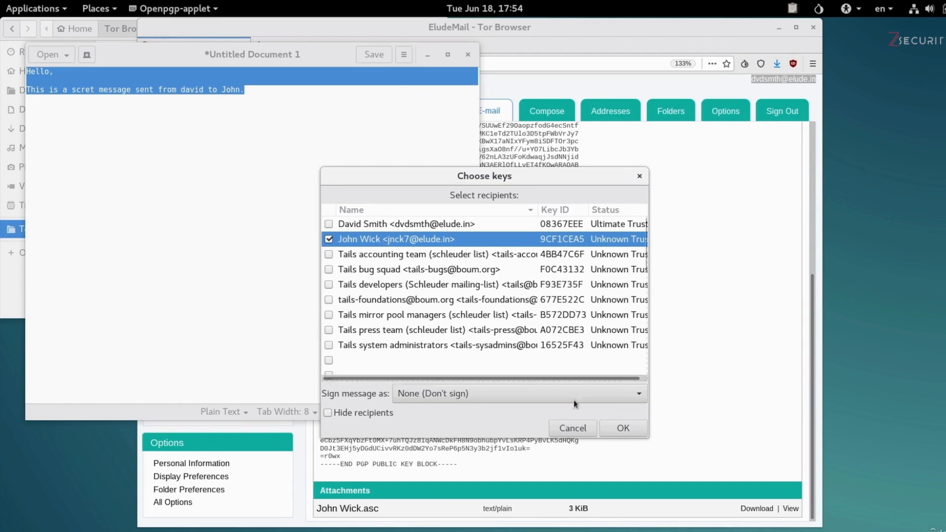
click(621, 428)
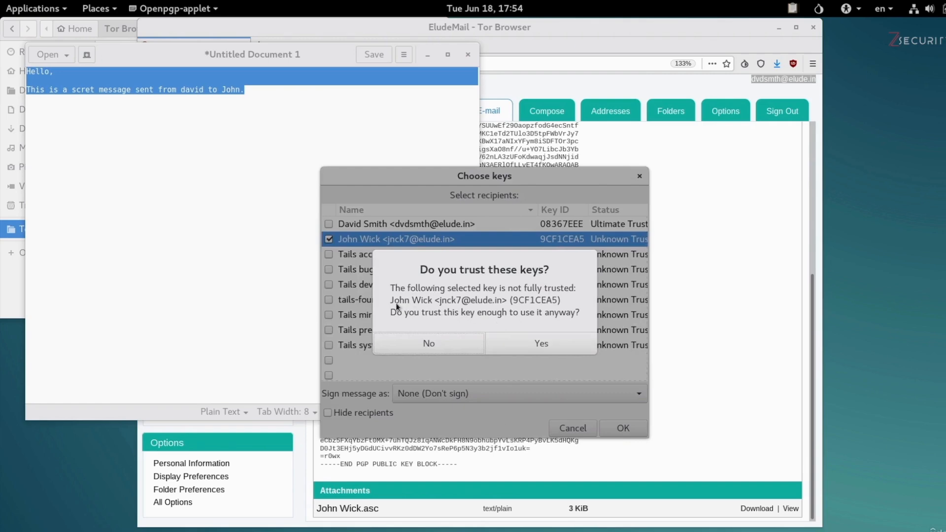
click(528, 341)
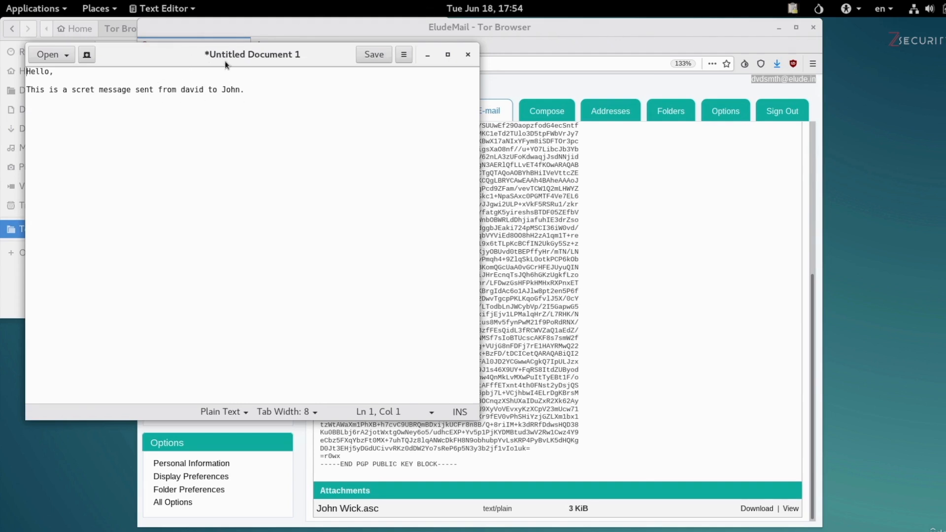
Step: Paste the encrypted PGP message two lines below the plaintext note
click(339, 101)
key(Return)
key(Return)
right_click(248, 150)
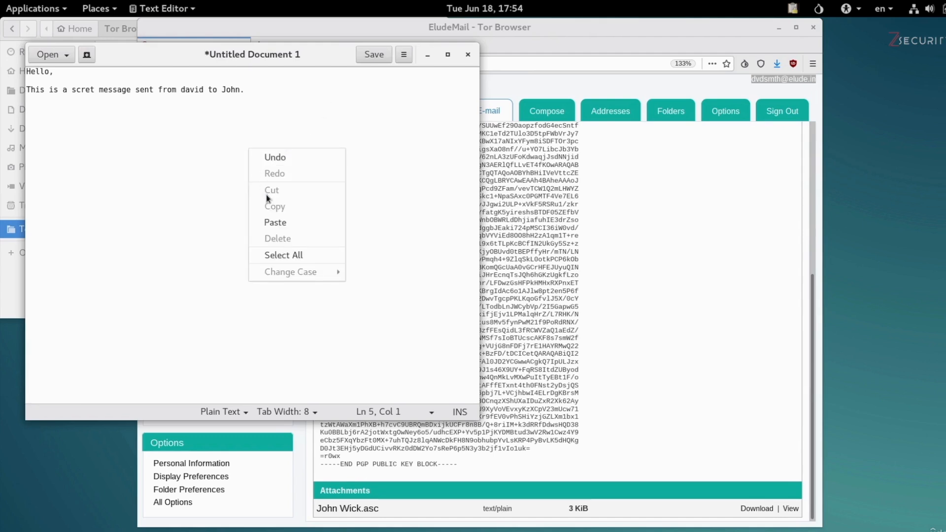
click(274, 221)
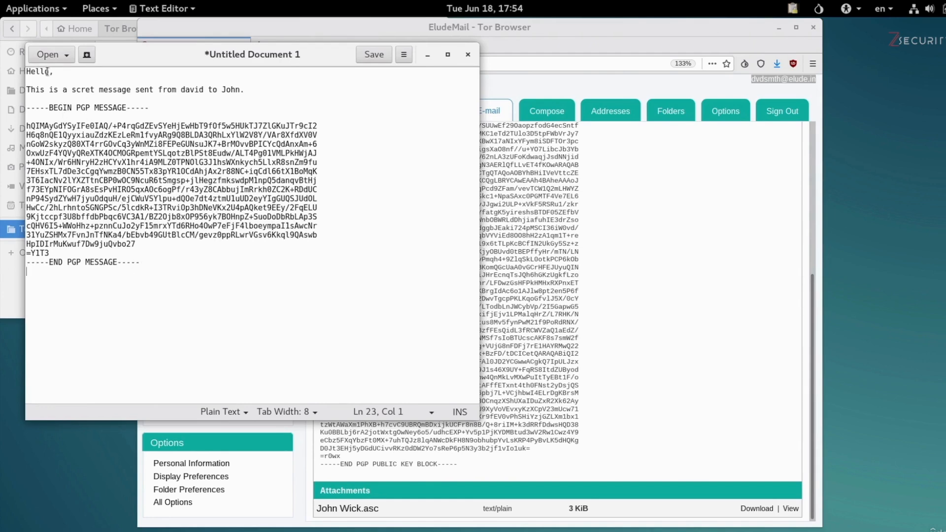
Step: Select the whole encrypted PGP block and copy it
drag(31, 71, 246, 94)
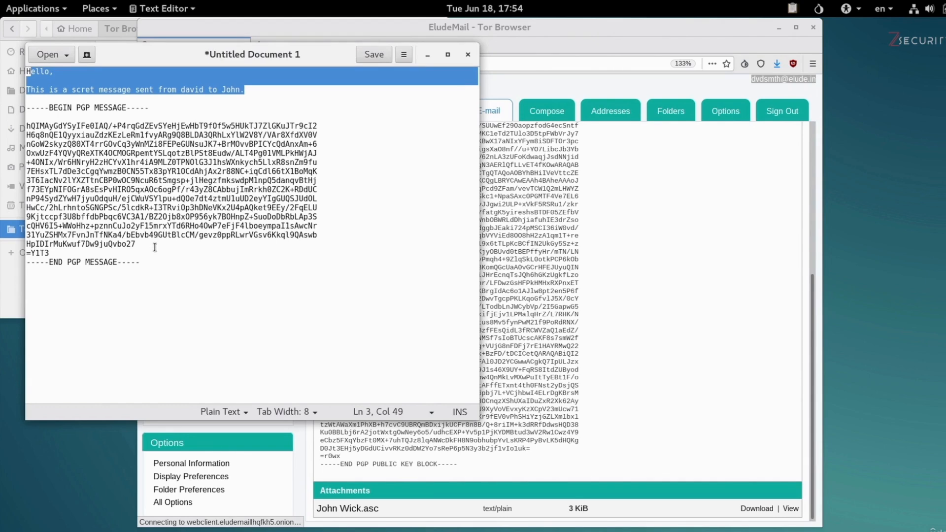
click(156, 263)
drag(141, 262, 27, 108)
right_click(125, 132)
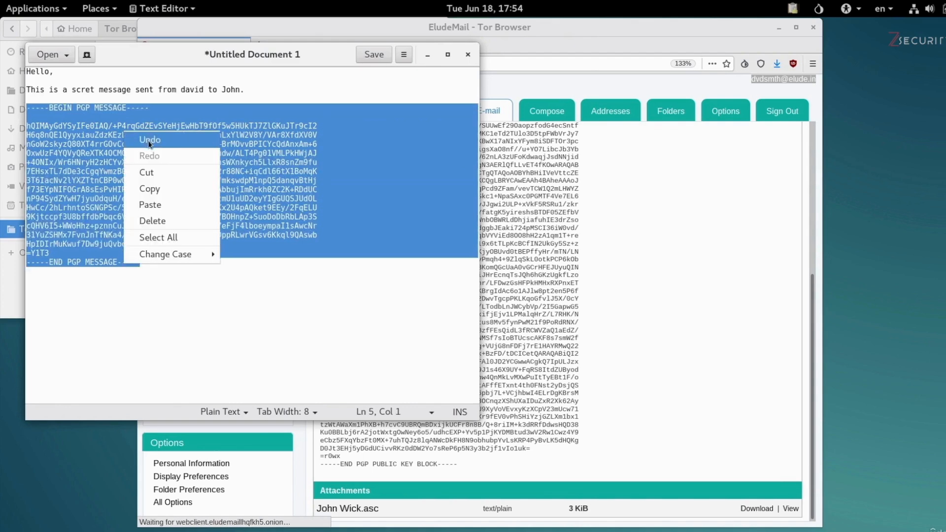
click(209, 189)
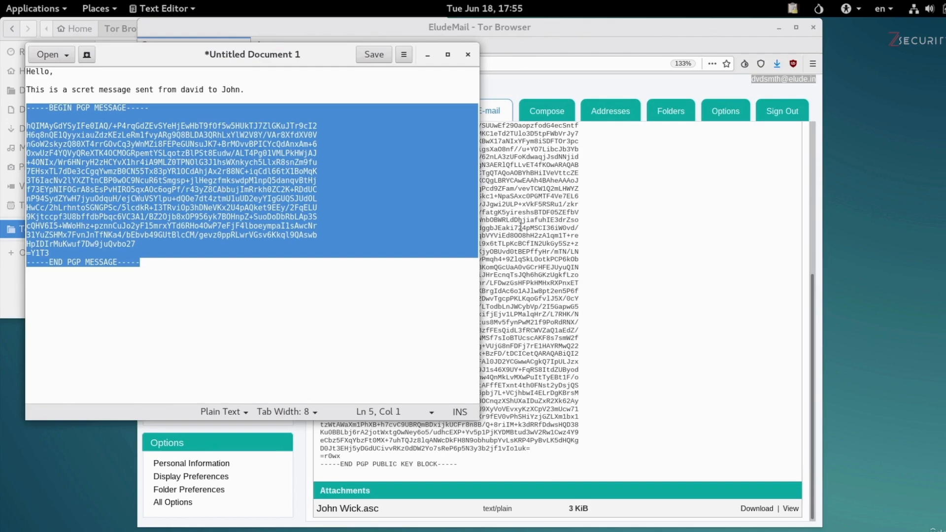
Step: Reply to the 'My pgp key' email with the encrypted PGP block pasted atop the body, and send it
click(652, 268)
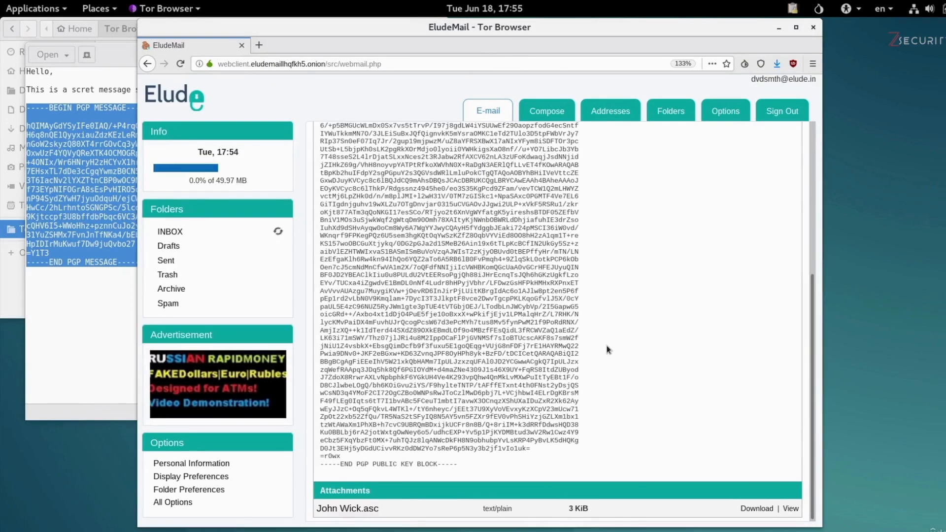
scroll(607, 348, up, 5)
scroll(606, 348, up, 2)
click(330, 140)
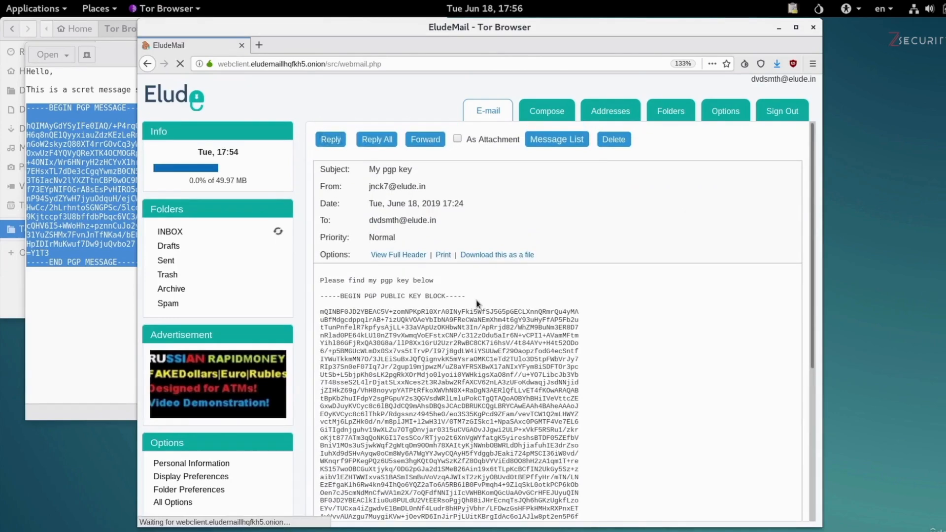
click(329, 354)
key(Return)
key(Return)
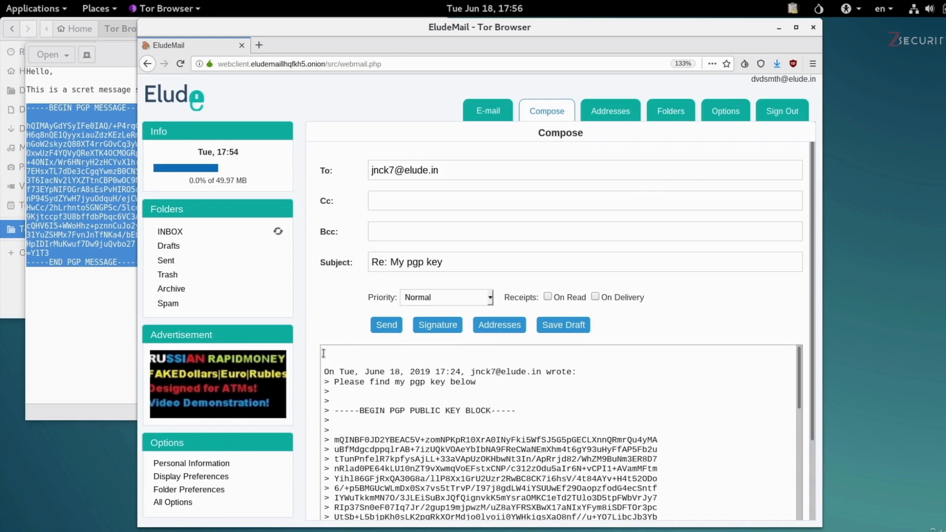
key(ctrl+v)
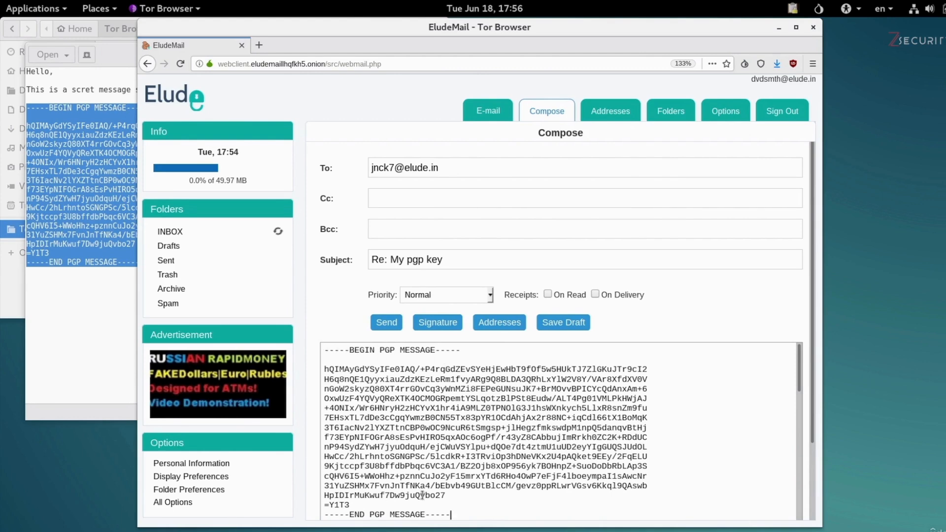
click(381, 319)
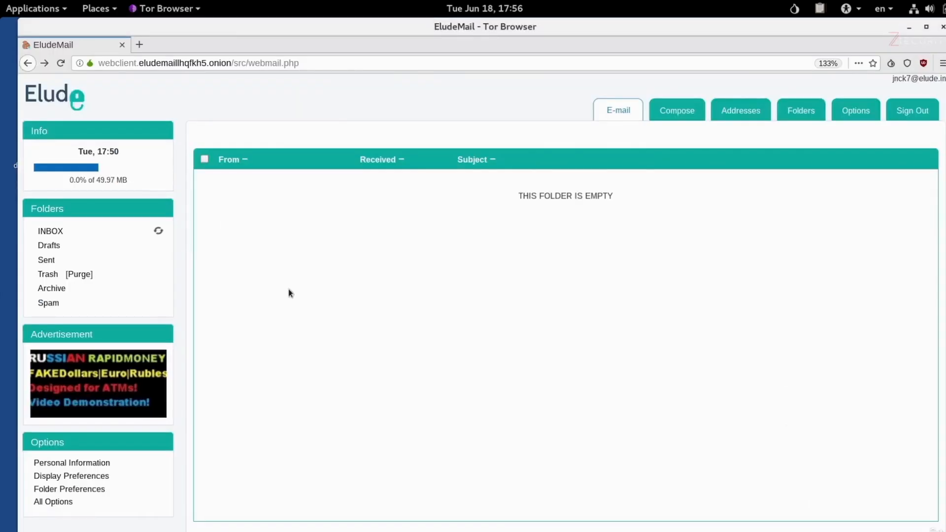
Step: Refresh the inbox, open 'Re: My pgp key', zoom in, and copy its encrypted PGP MESSAGE block
click(158, 232)
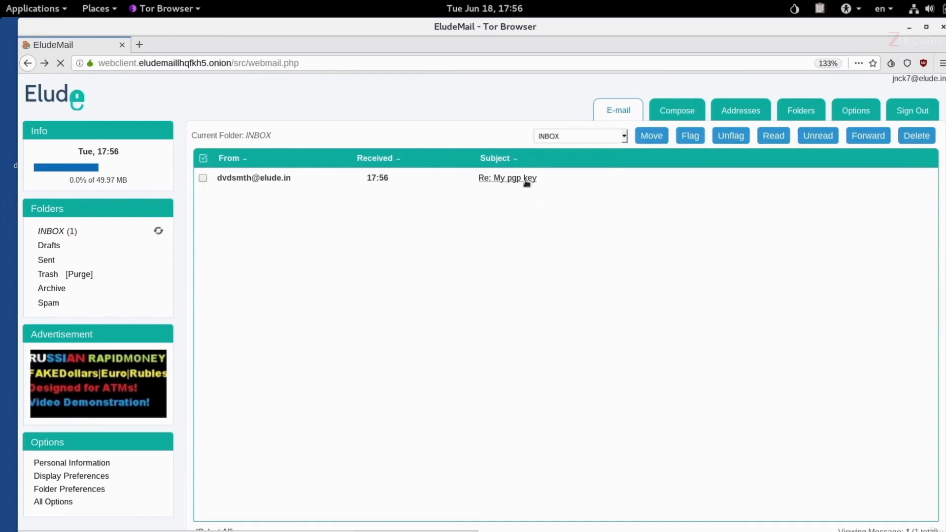
click(526, 179)
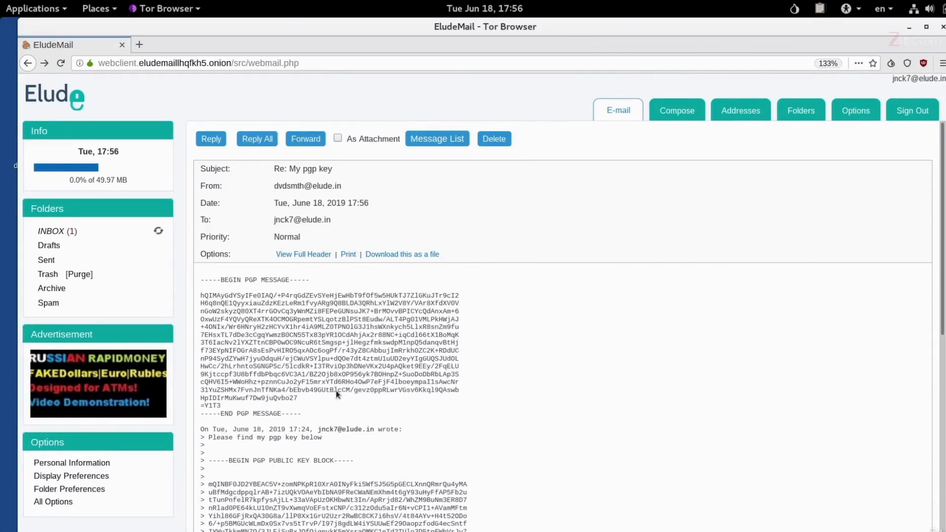
key(ctrl+plus)
key(ctrl+plus)
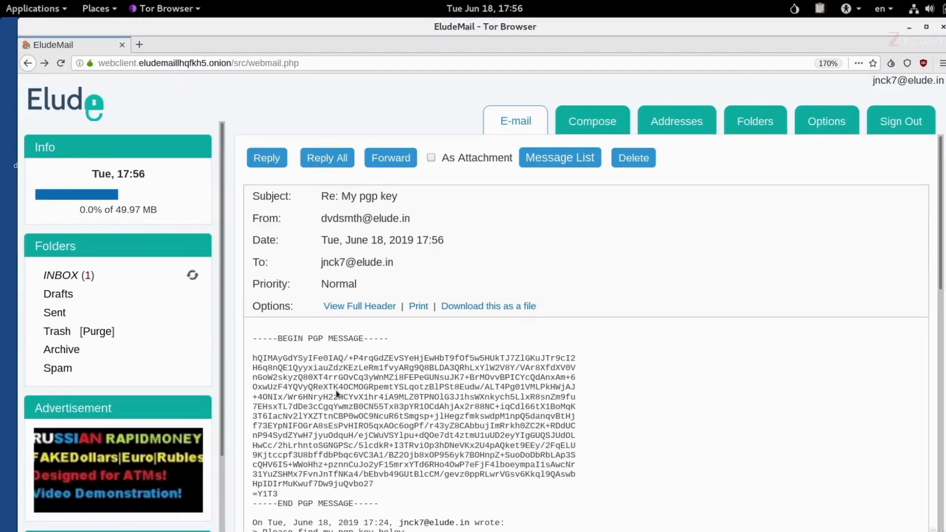
drag(381, 506, 249, 342)
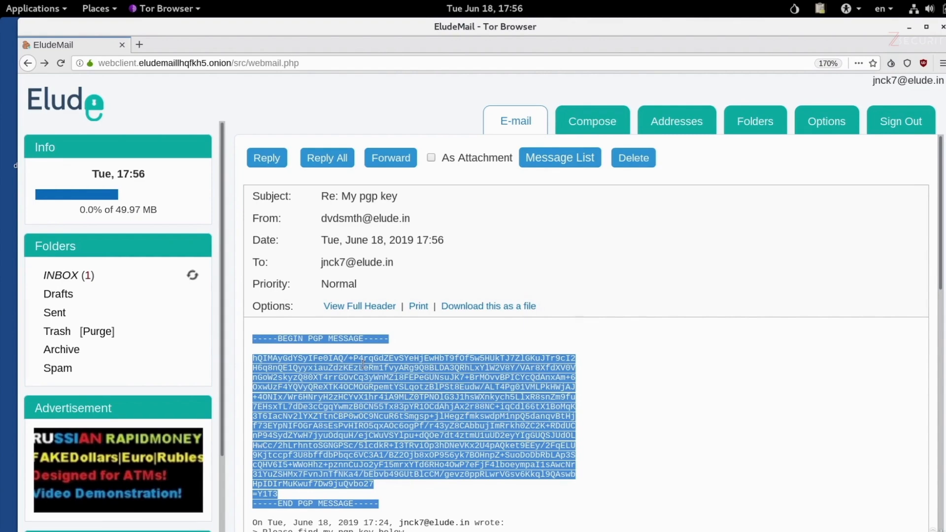
right_click(363, 364)
click(375, 369)
click(820, 10)
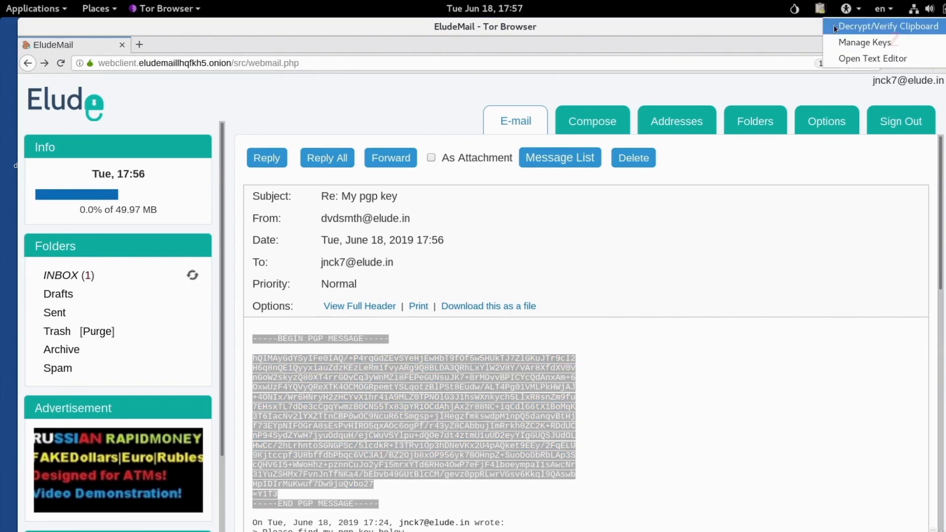
Step: Decrypt the clipboard PGP message with the secret key passphrase, then select the revealed 'Hello,' note
click(833, 25)
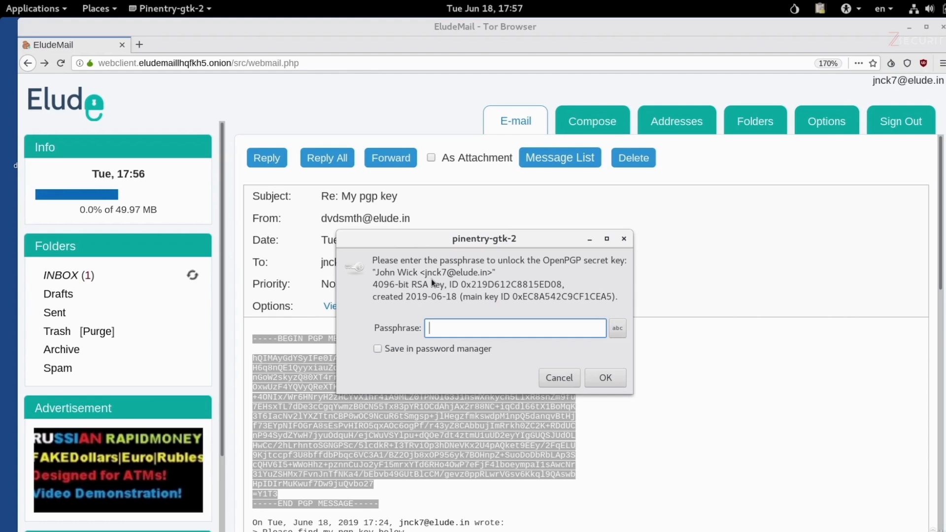
text(••••••••••••••••)
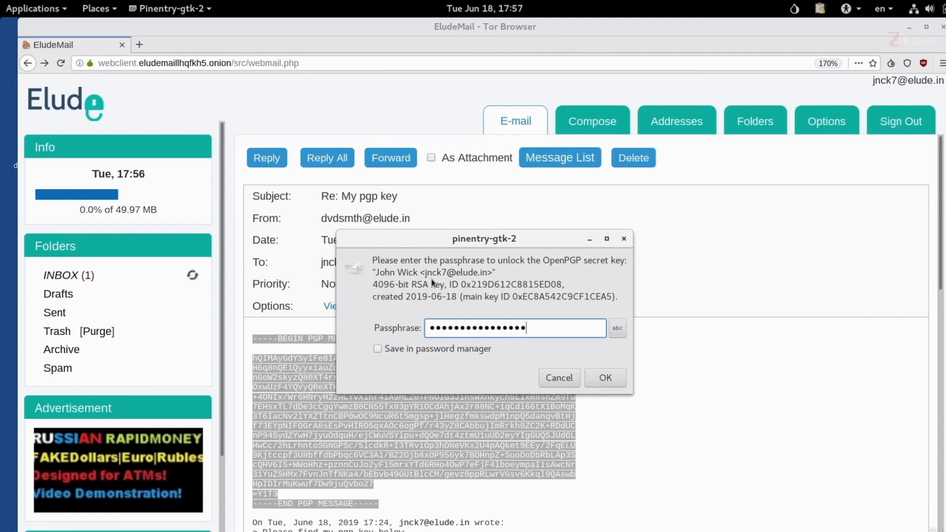
click(603, 379)
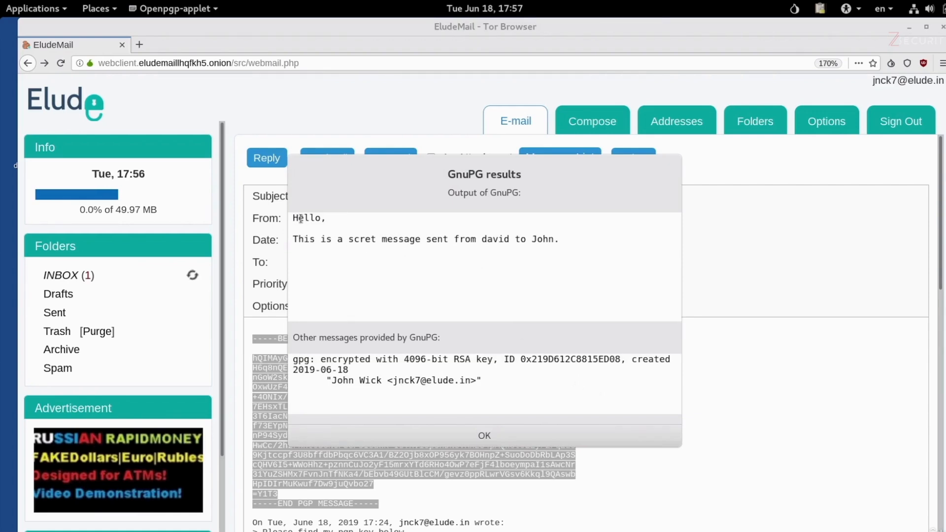
drag(293, 218, 559, 251)
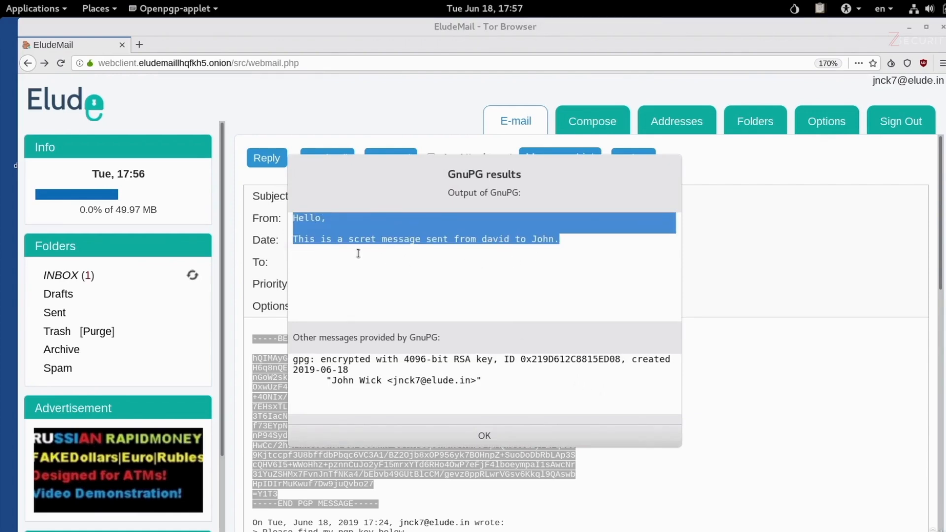